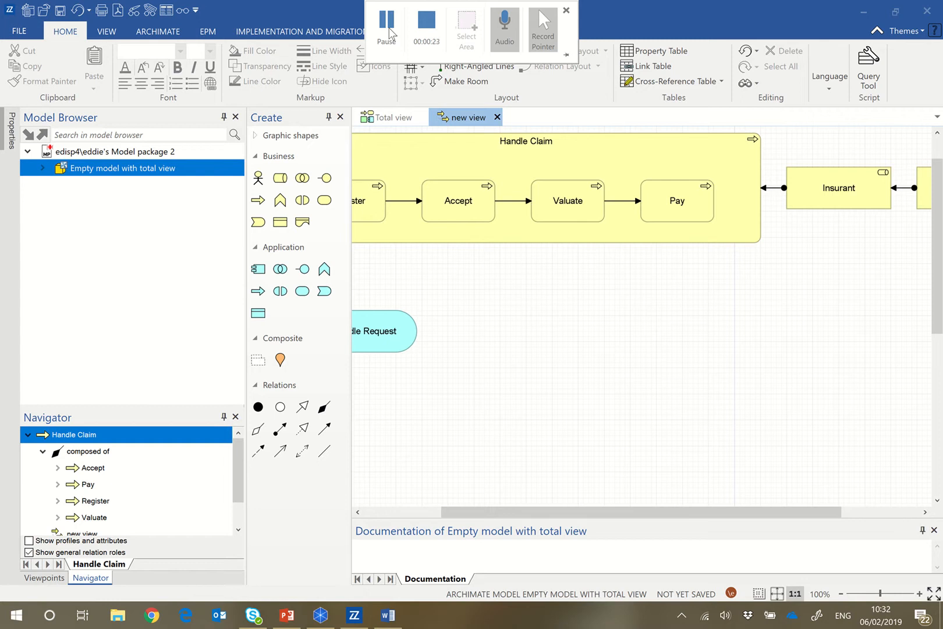
Create a new connection model in the model package from the template Empty model with connection view, keeping its default name.
right_click(123, 157)
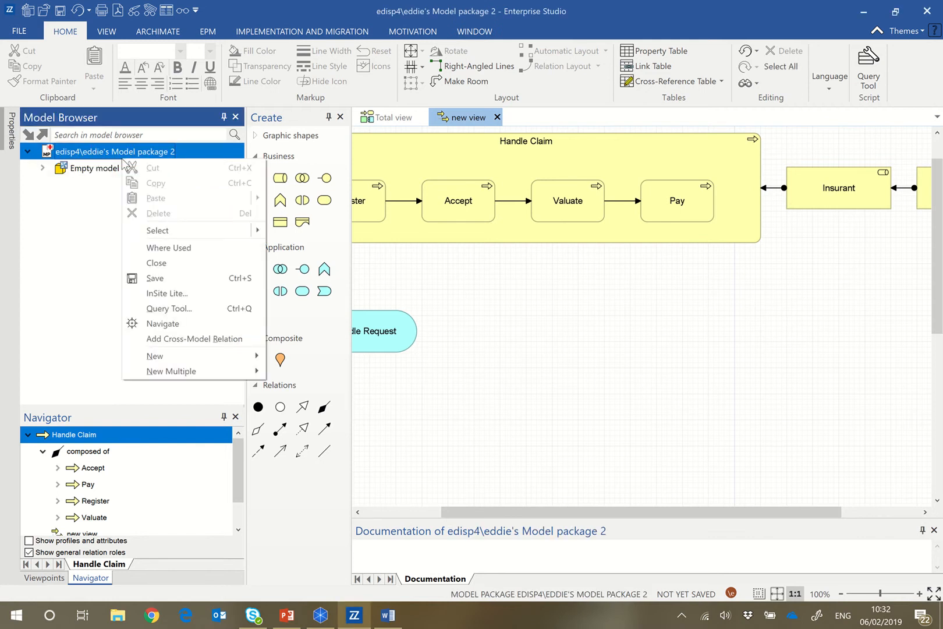
mouse_move(233, 362)
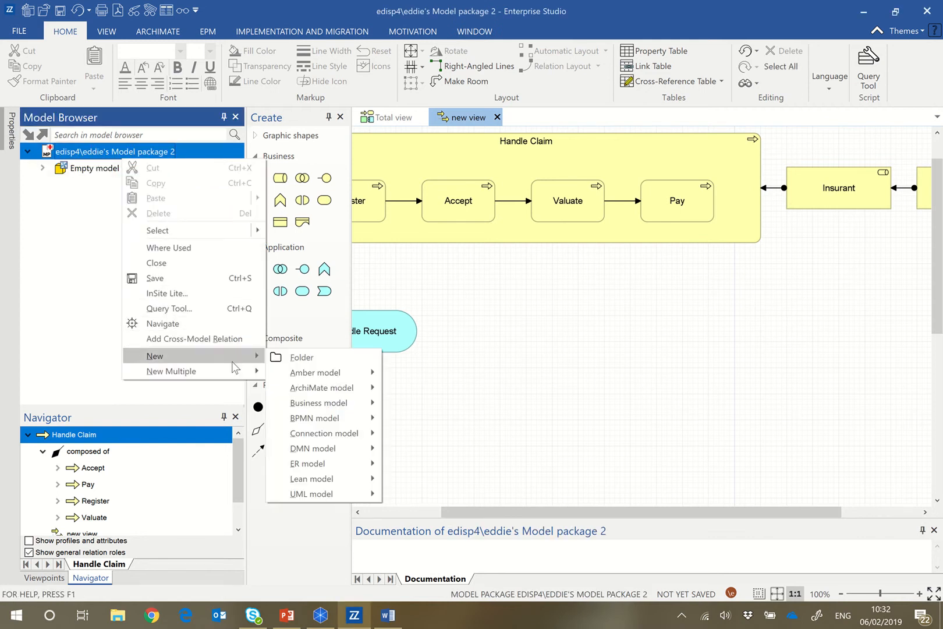
mouse_move(351, 438)
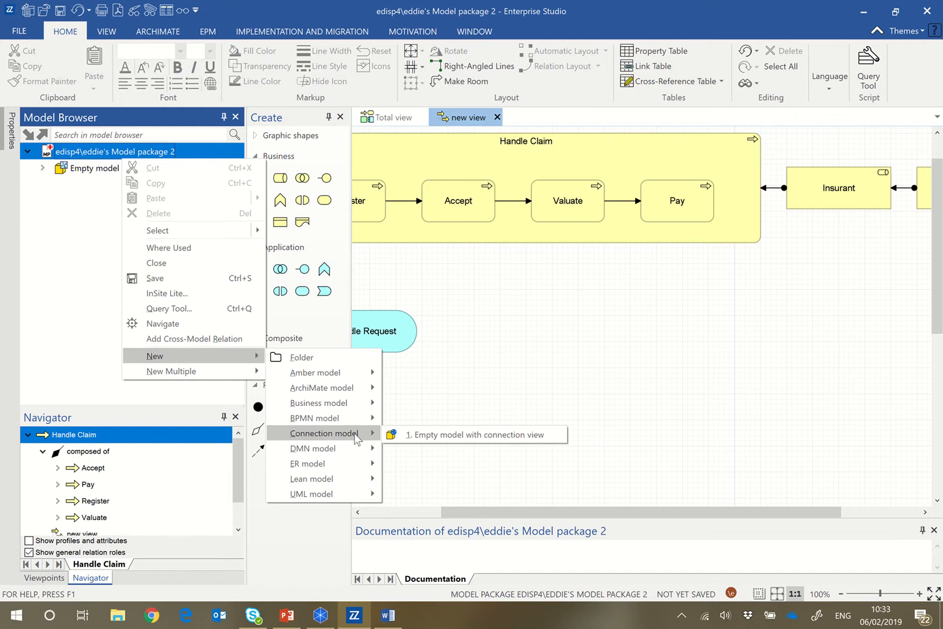
left_click(416, 440)
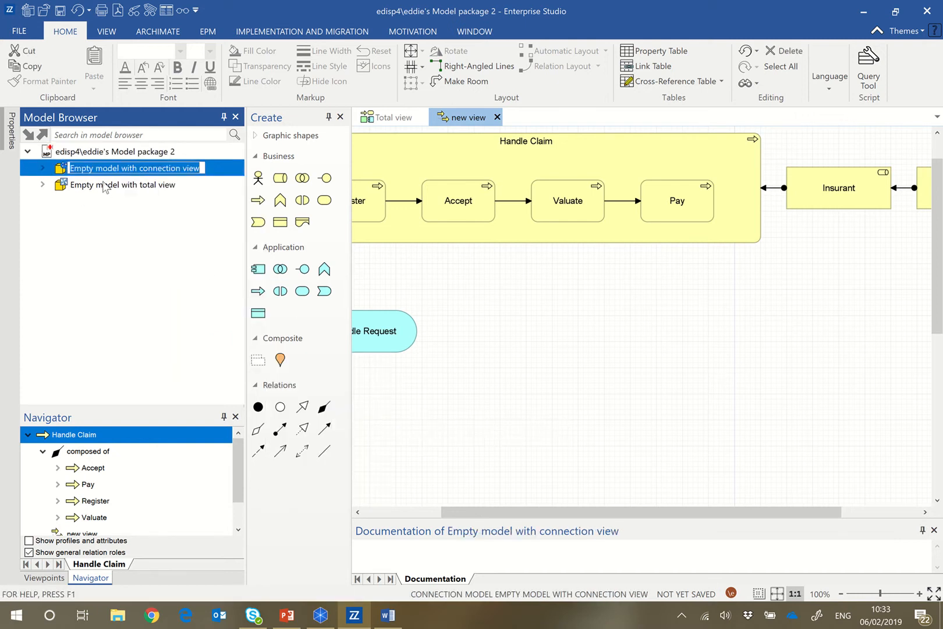
left_click(64, 205)
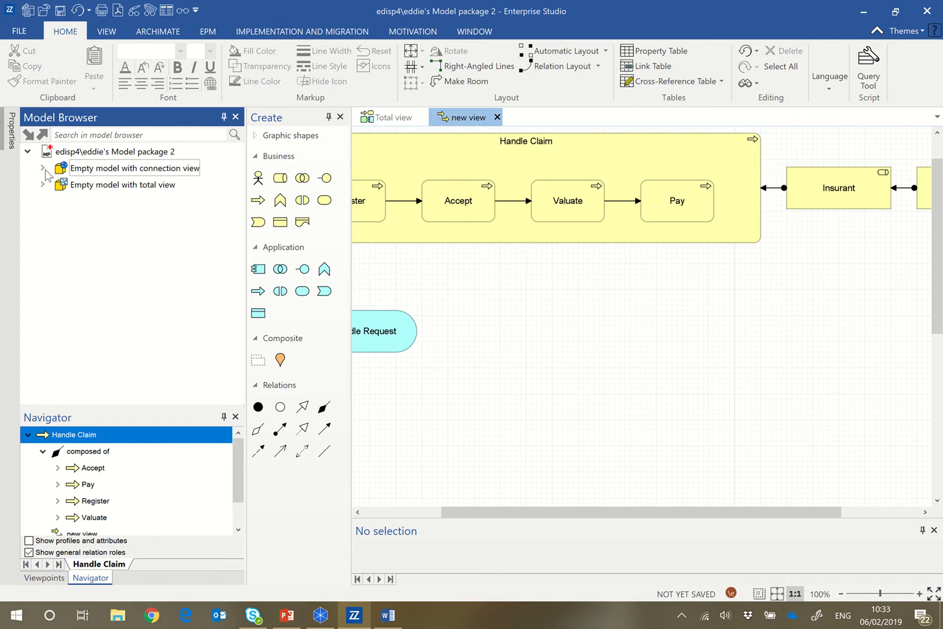
Expand the new connection model and open its Connection view for editing.
left_click(43, 169)
left_click(80, 201)
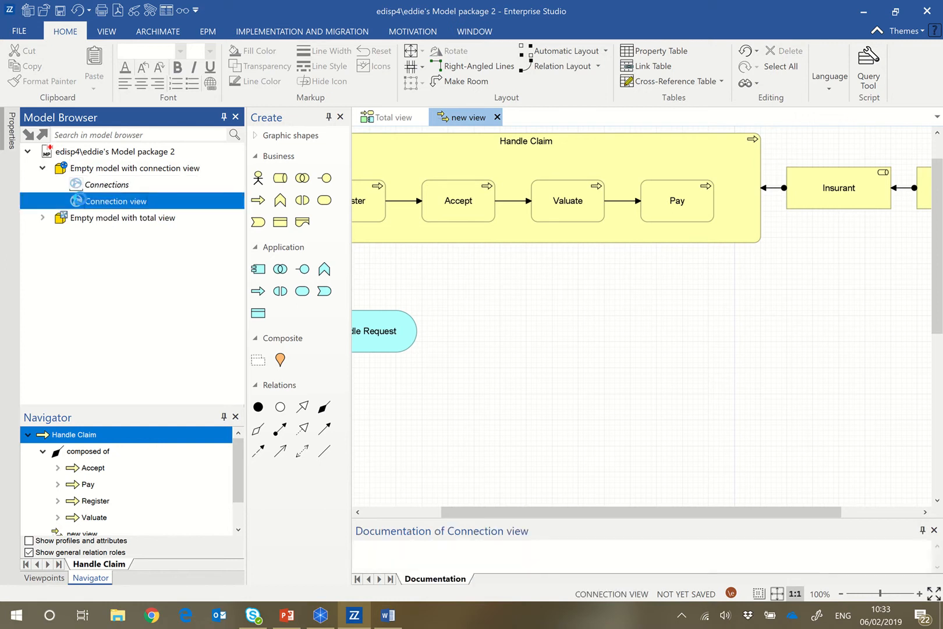
double_click(80, 201)
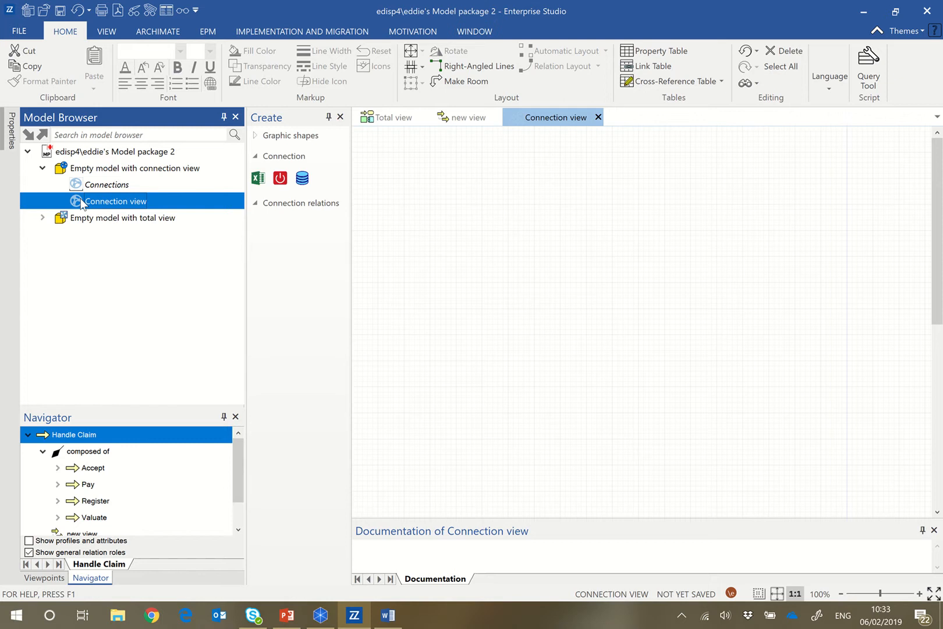
left_click(461, 117)
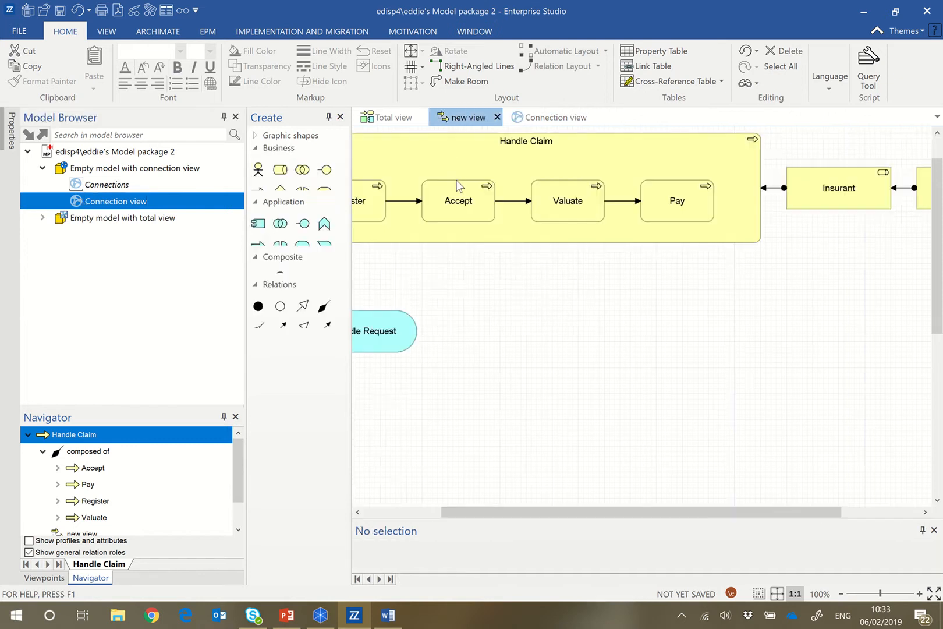
left_click(556, 117)
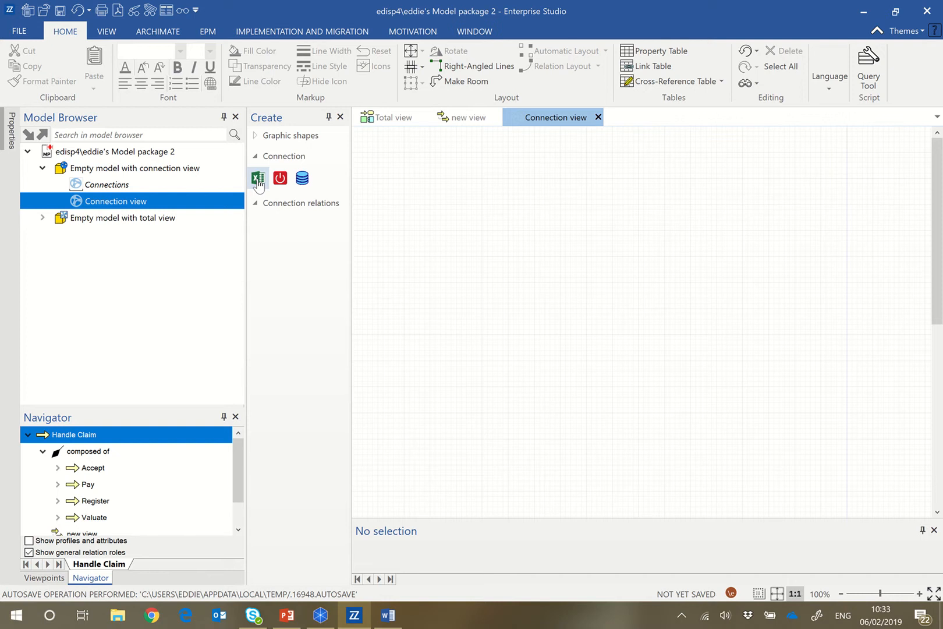
Place an Excel connection object in the Connection view and set its model context to Empty model with total view.
left_click_drag(258, 185, 466, 192)
left_click(504, 294)
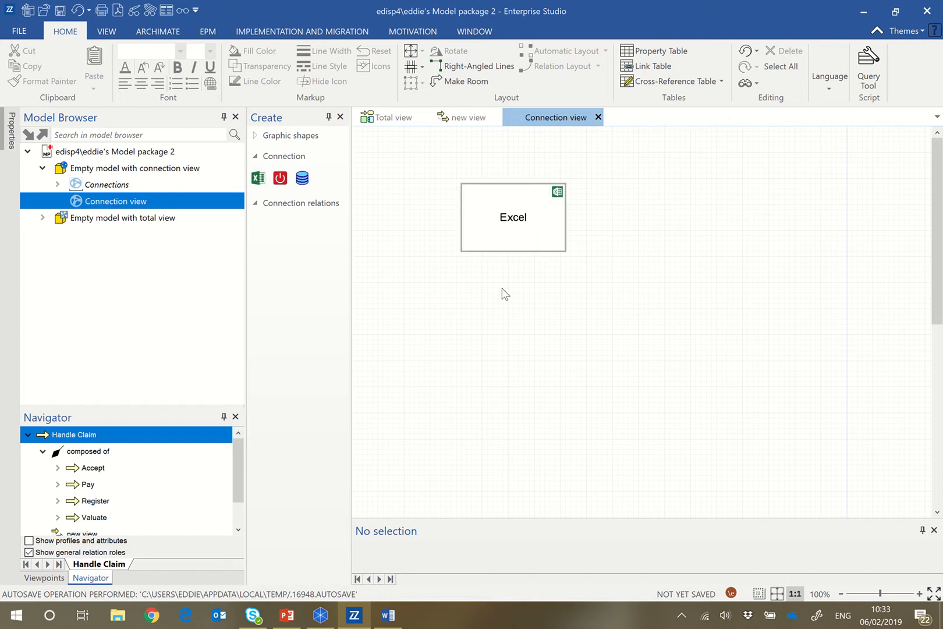
left_click(497, 232)
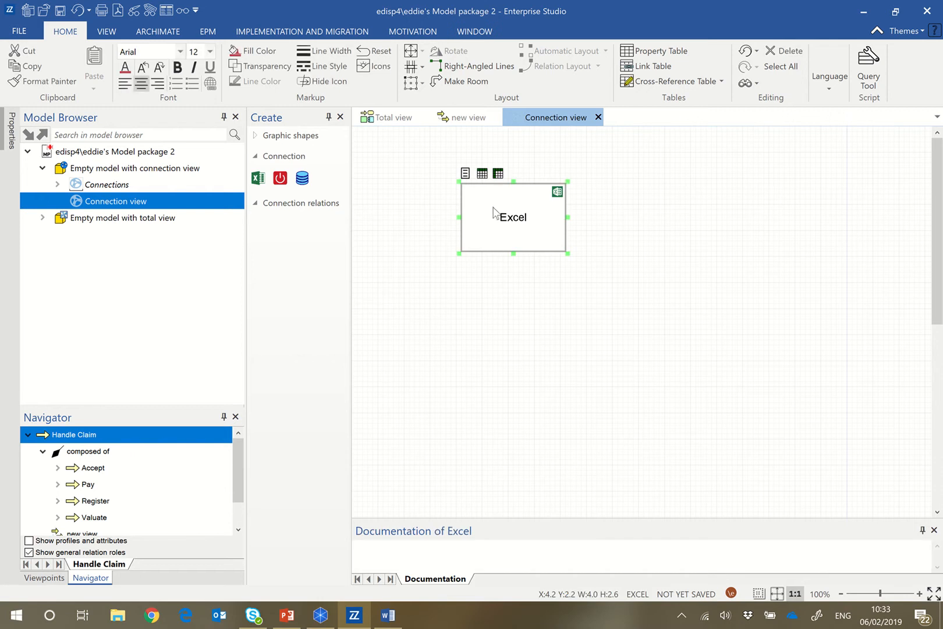
left_click(465, 177)
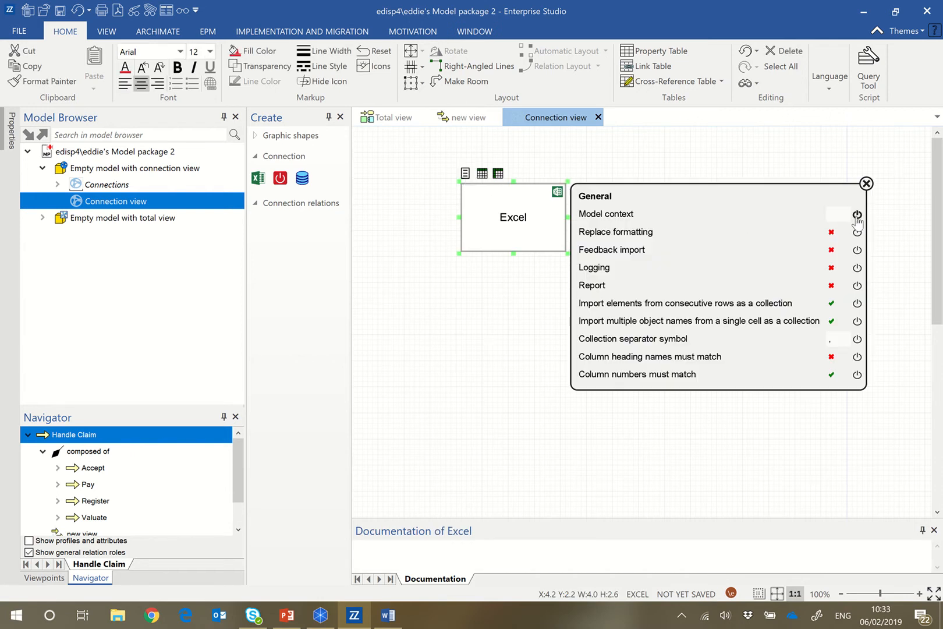
left_click(831, 219)
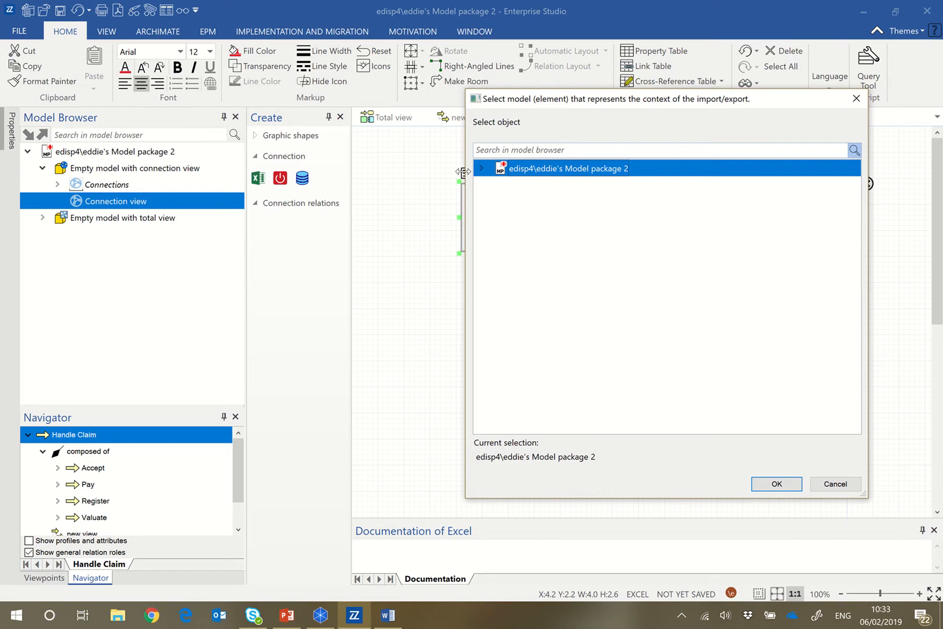
left_click(480, 168)
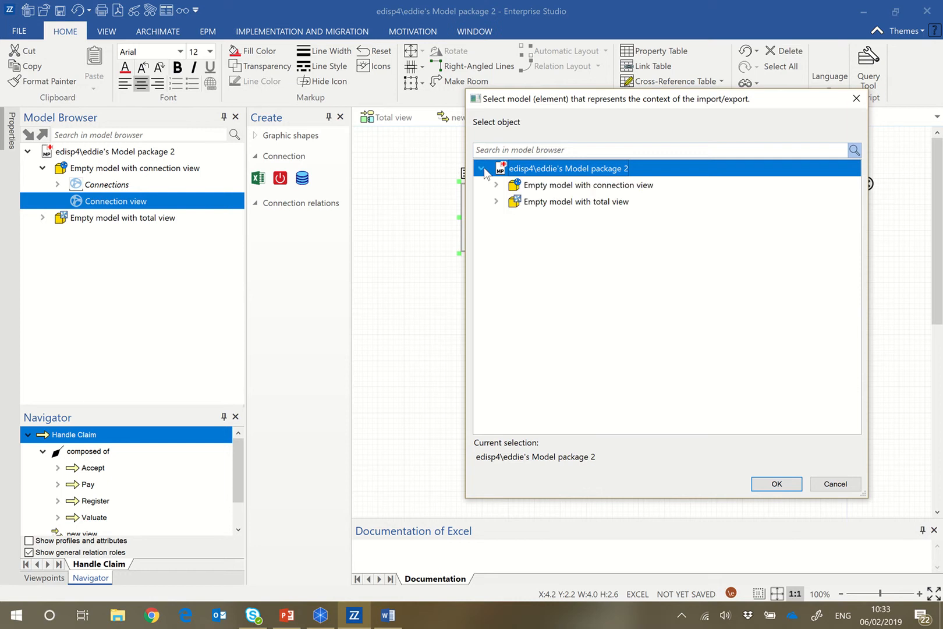
left_click(536, 203)
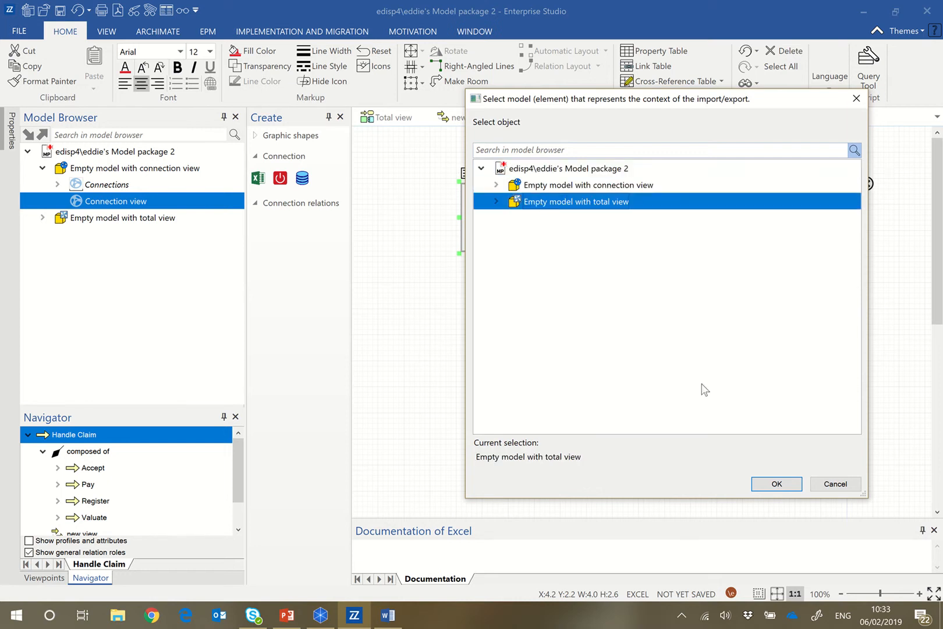
left_click(775, 484)
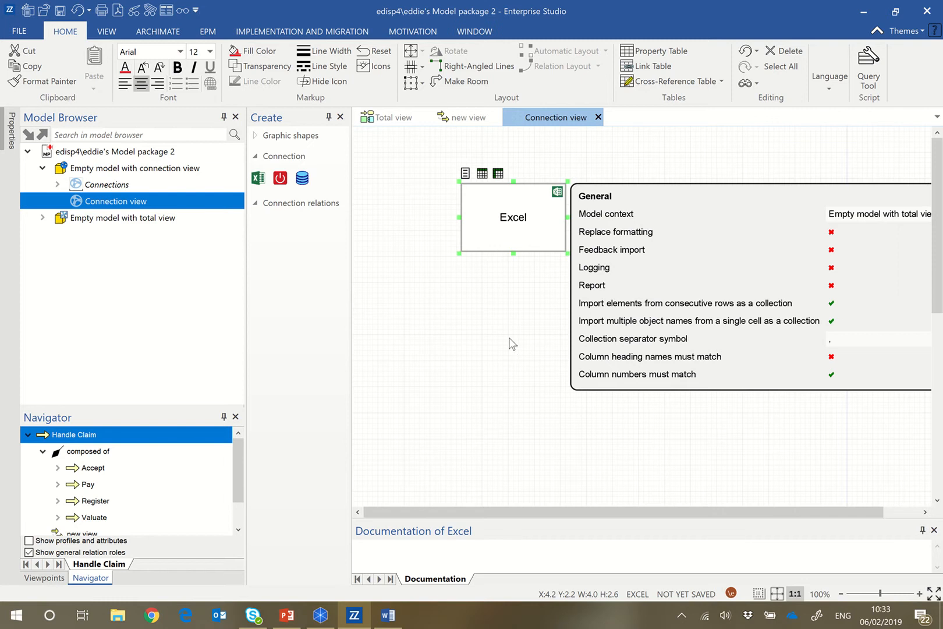
Add a worksheet to the Excel object and open that worksheet's definition.
left_click(489, 239)
left_click(482, 174)
left_click(487, 269)
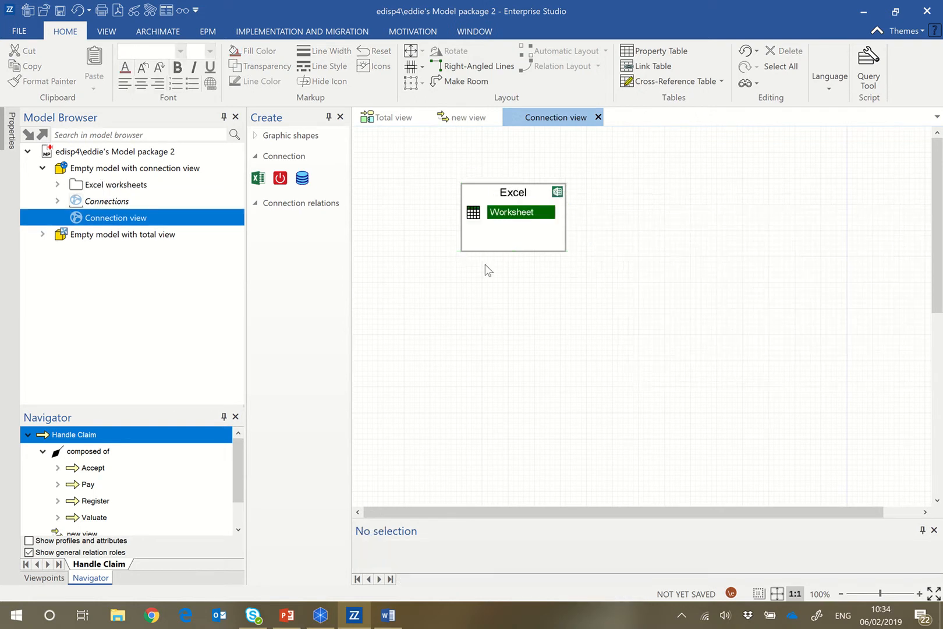
double_click(477, 213)
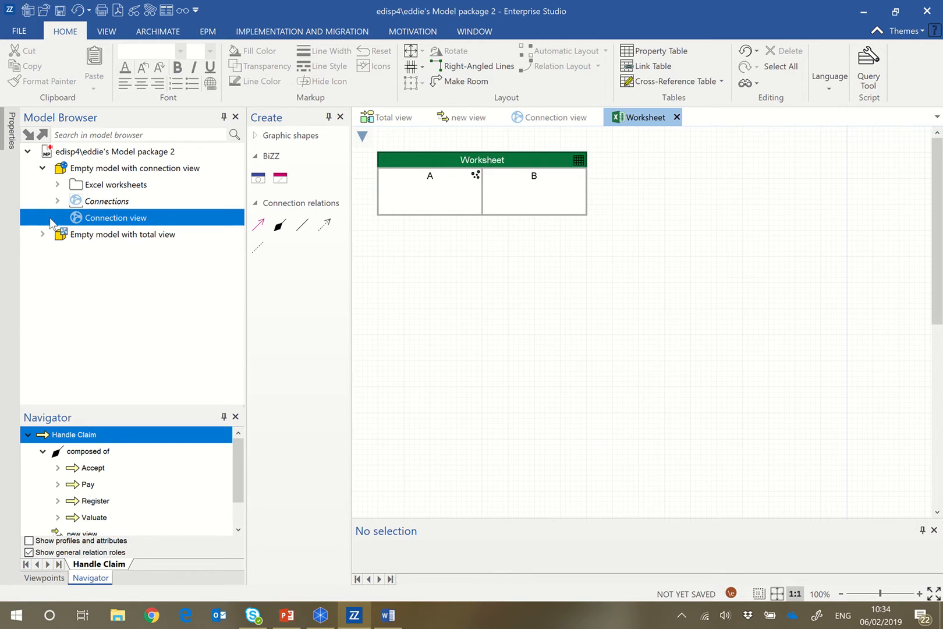
Add a Business process object below the worksheet, based on the Accept process under Handle Claim in the business layer.
left_click(44, 235)
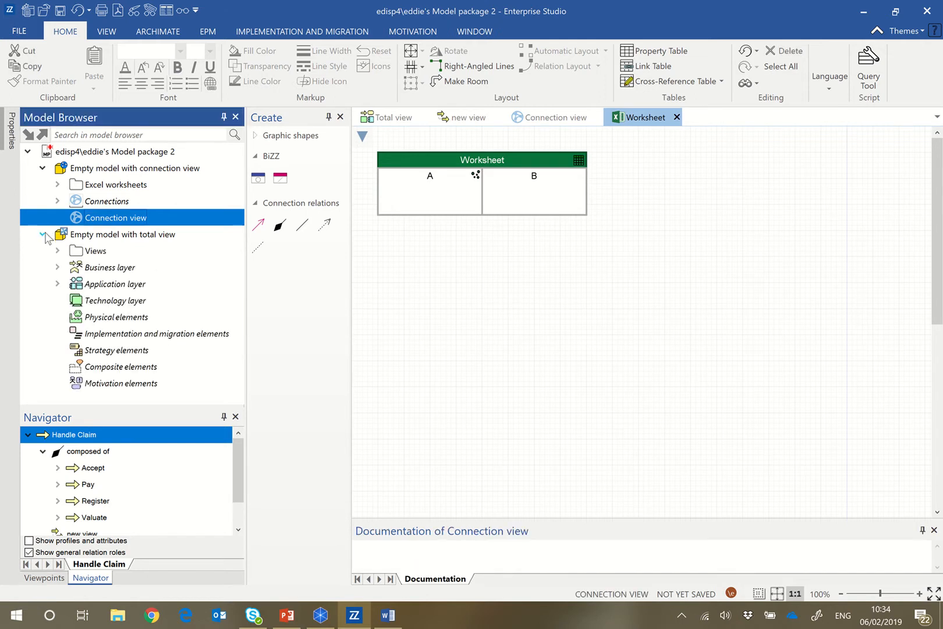
left_click(58, 267)
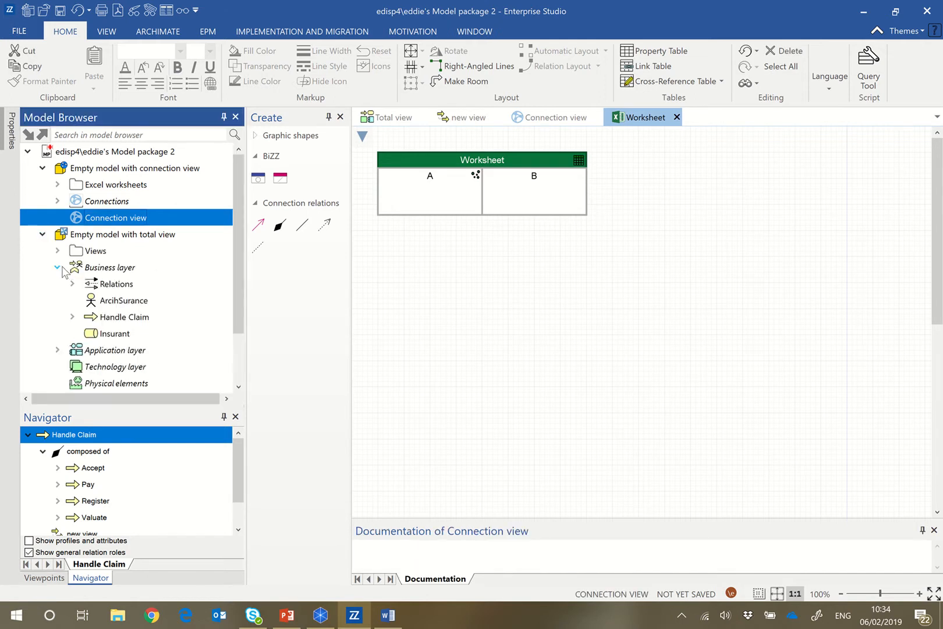
left_click(72, 318)
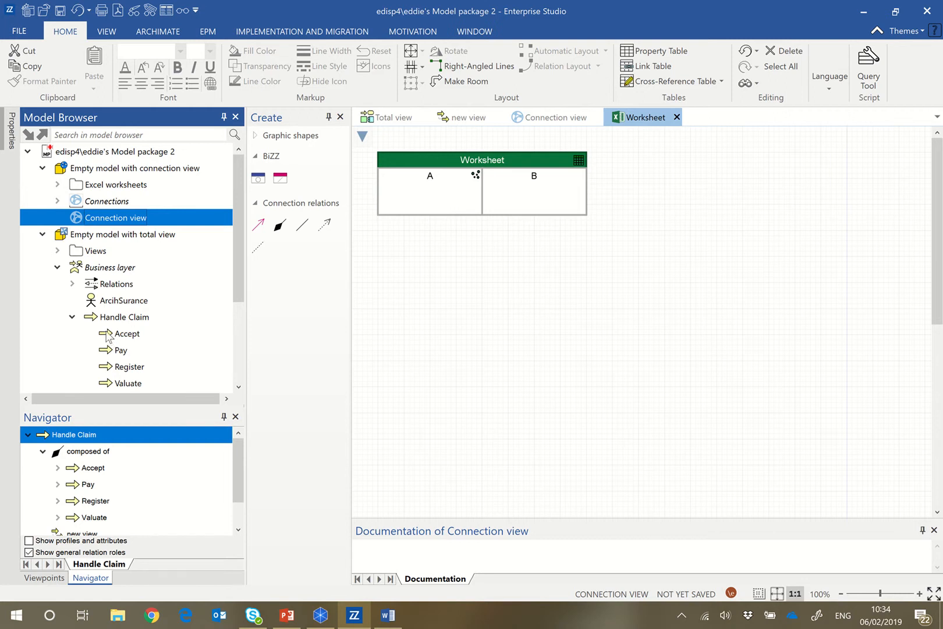
left_click_drag(107, 333, 425, 295)
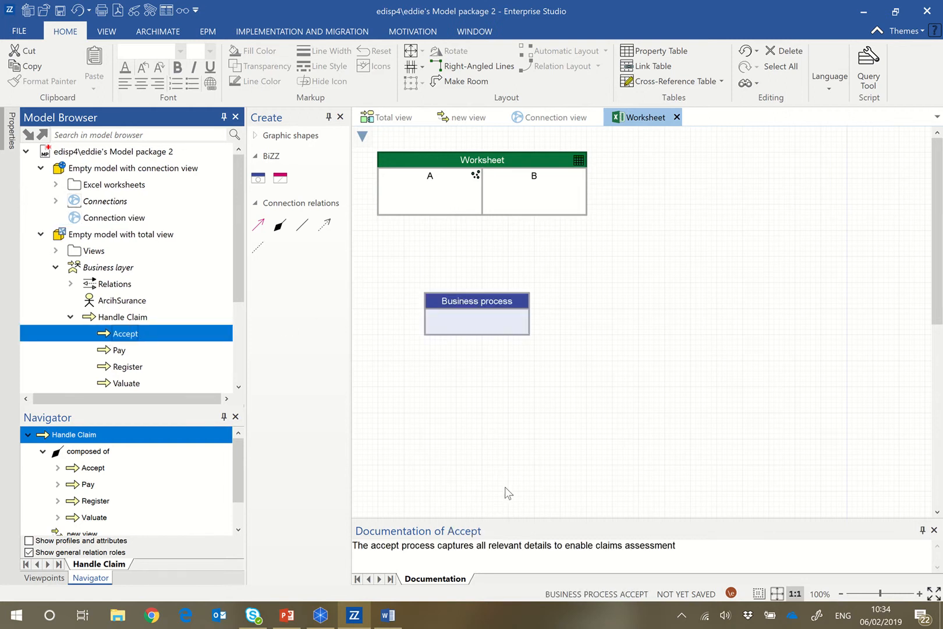
left_click(585, 296)
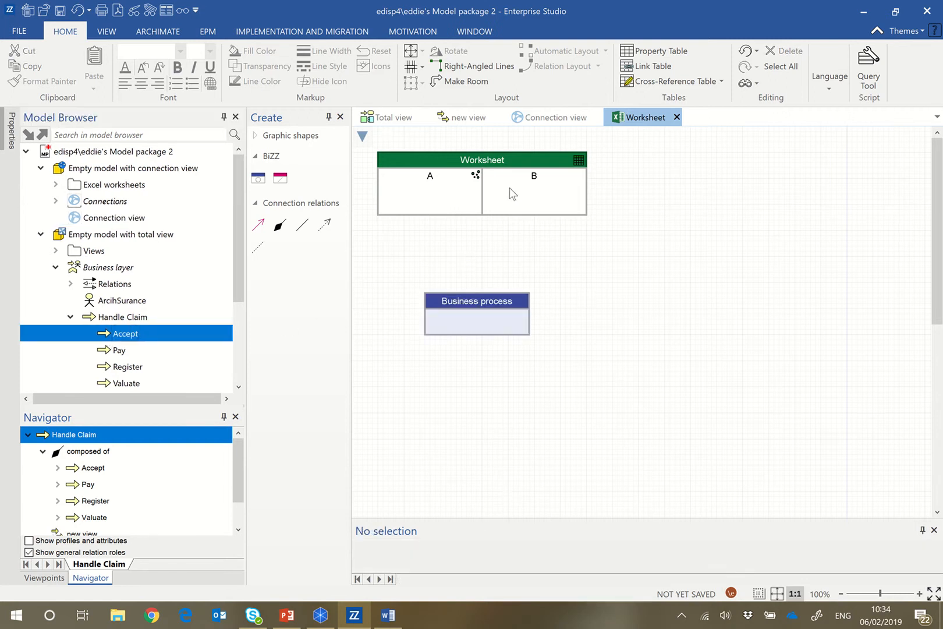
Align the worksheet's column A above the Business process object and connect the object to column A.
left_click_drag(471, 159, 518, 159)
left_click(641, 334)
left_click(465, 316)
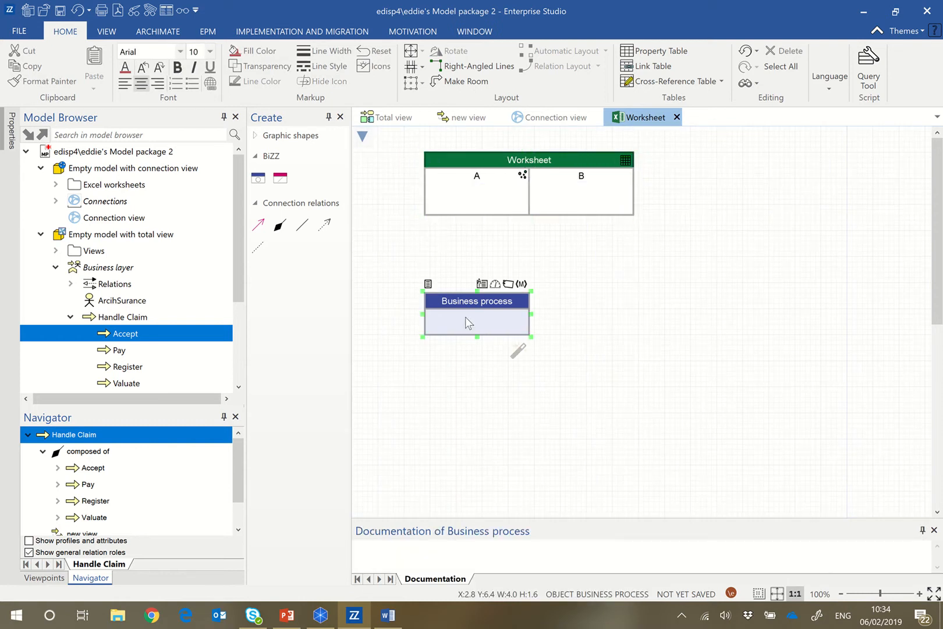
left_click_drag(516, 352, 479, 193)
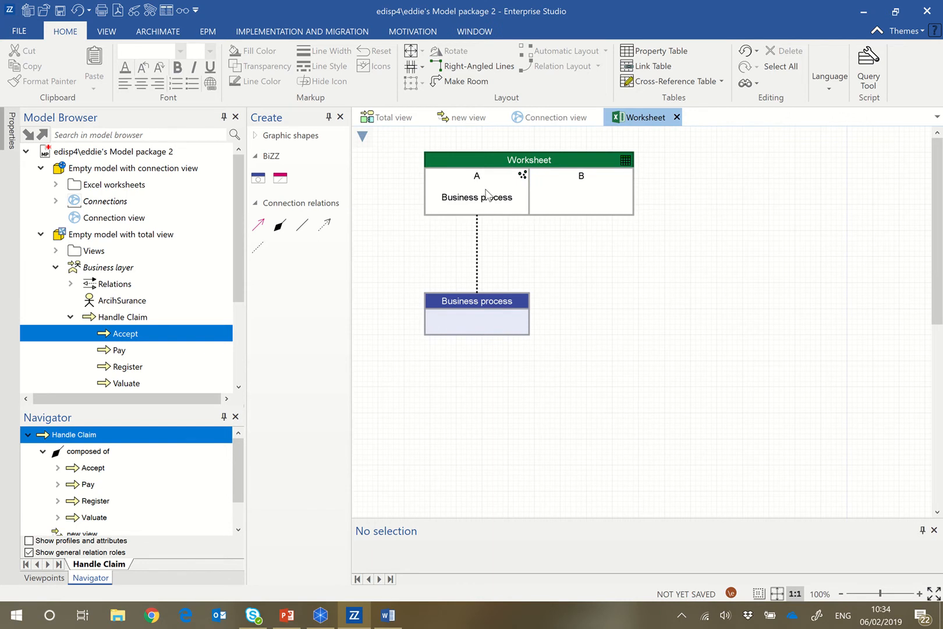
Add the documentation attribute from the Basic profile to the Business process object.
left_click(438, 329)
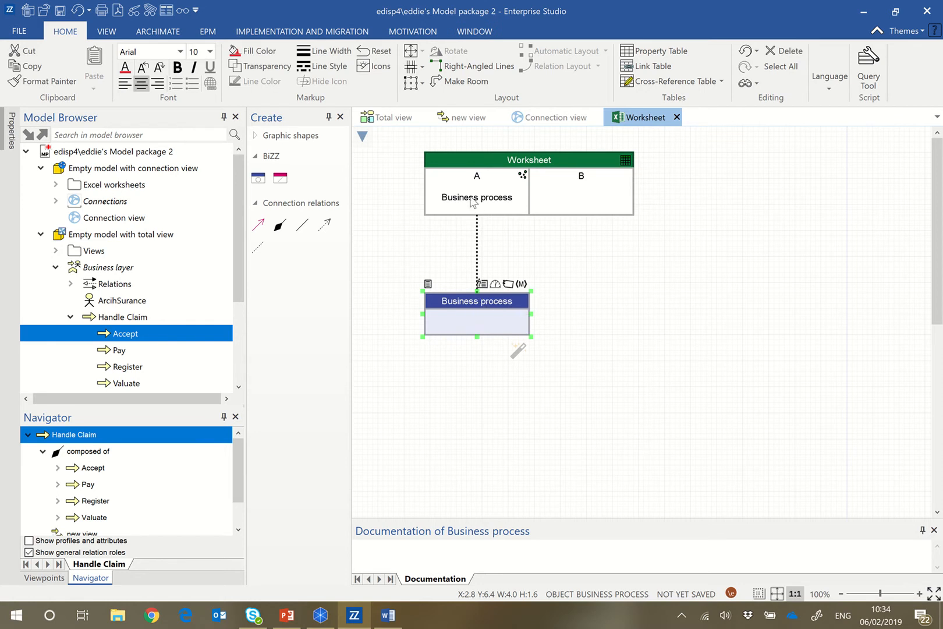
left_click(483, 284)
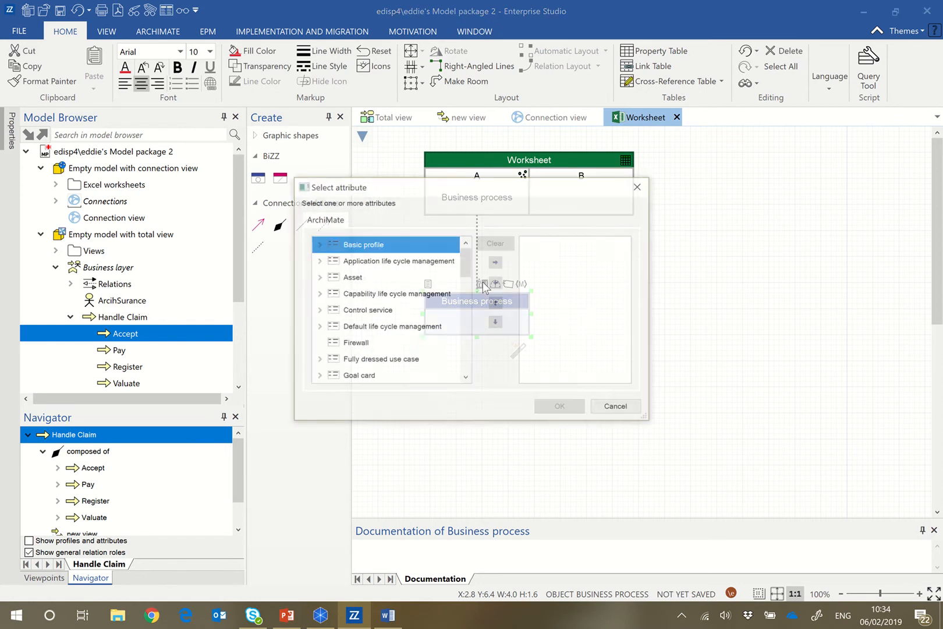
left_click(319, 247)
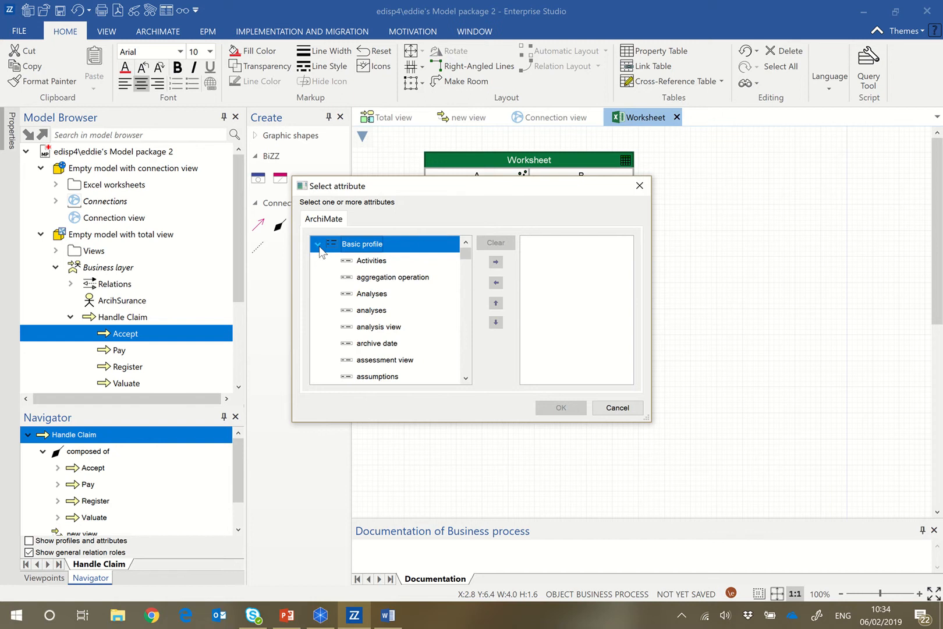
scroll(381, 364, "down", 3)
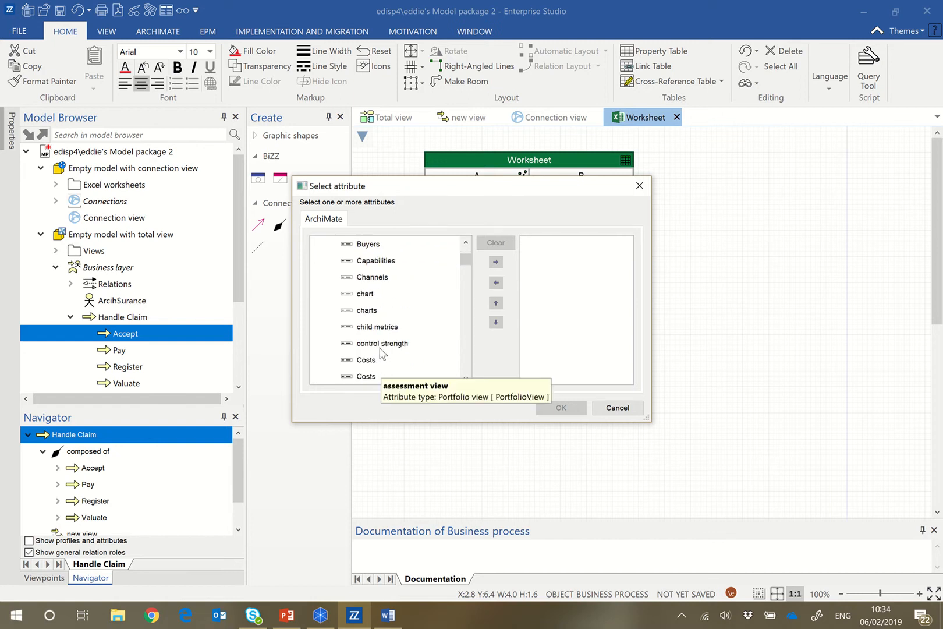
scroll(382, 347, "down", 2)
scroll(382, 347, "down", 3)
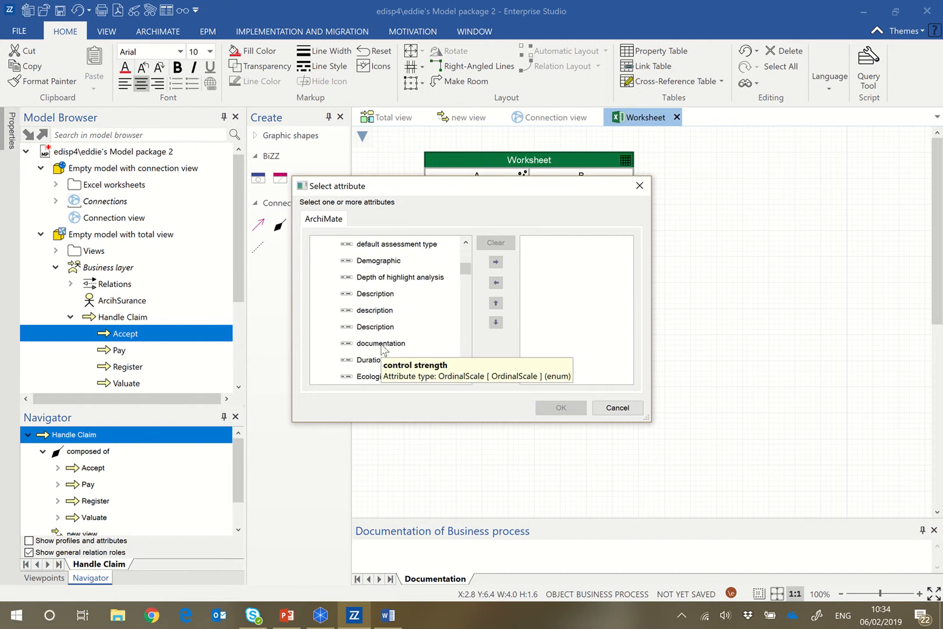
left_click(381, 345)
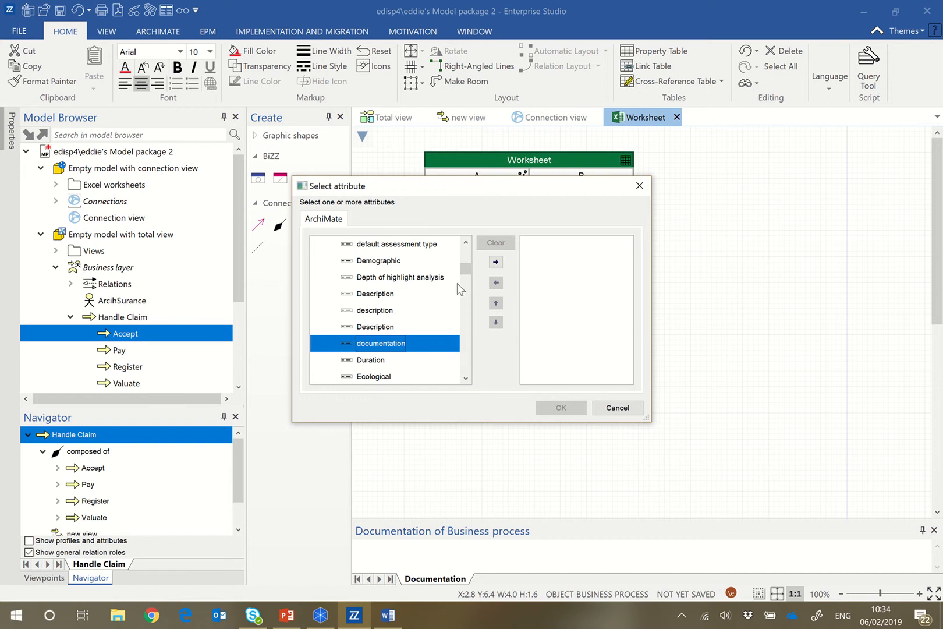
left_click(495, 264)
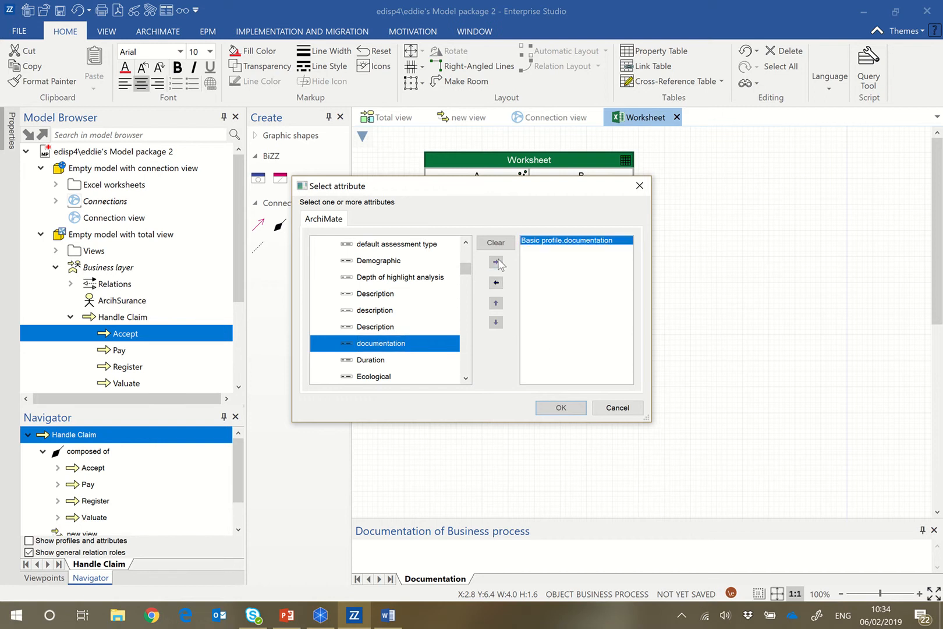
left_click(577, 411)
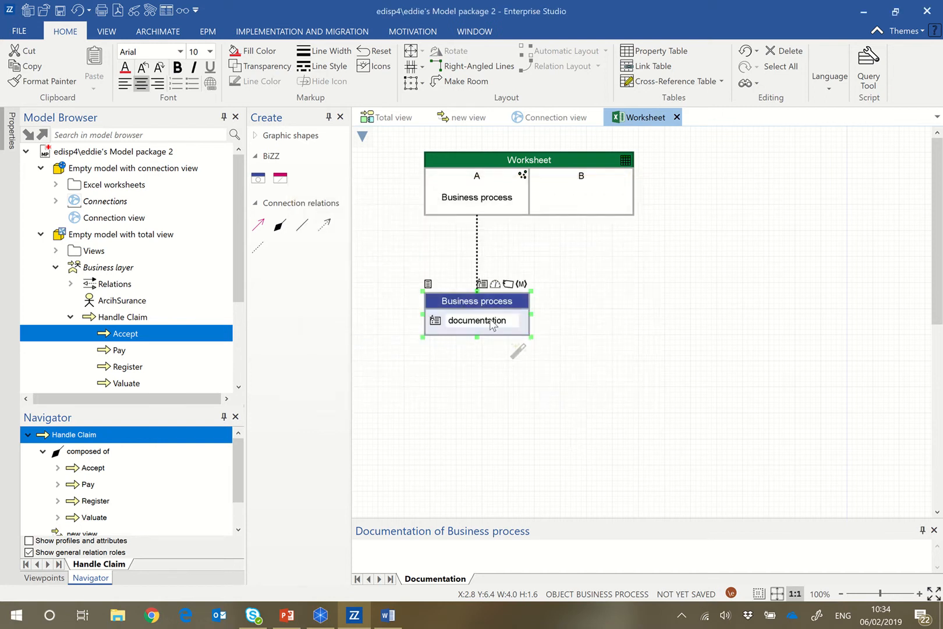
left_click(498, 324)
left_click(508, 344)
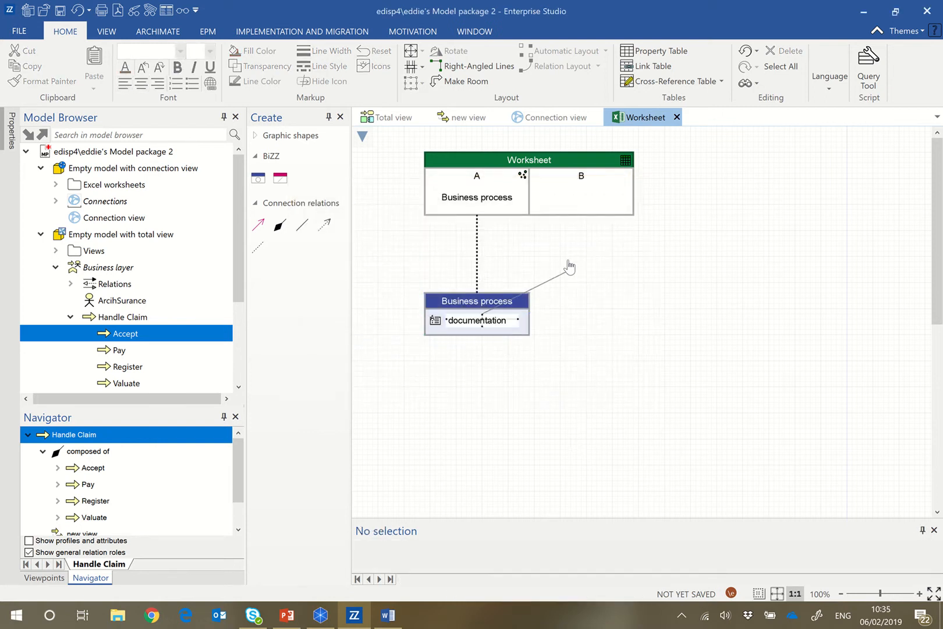
key("Escape")
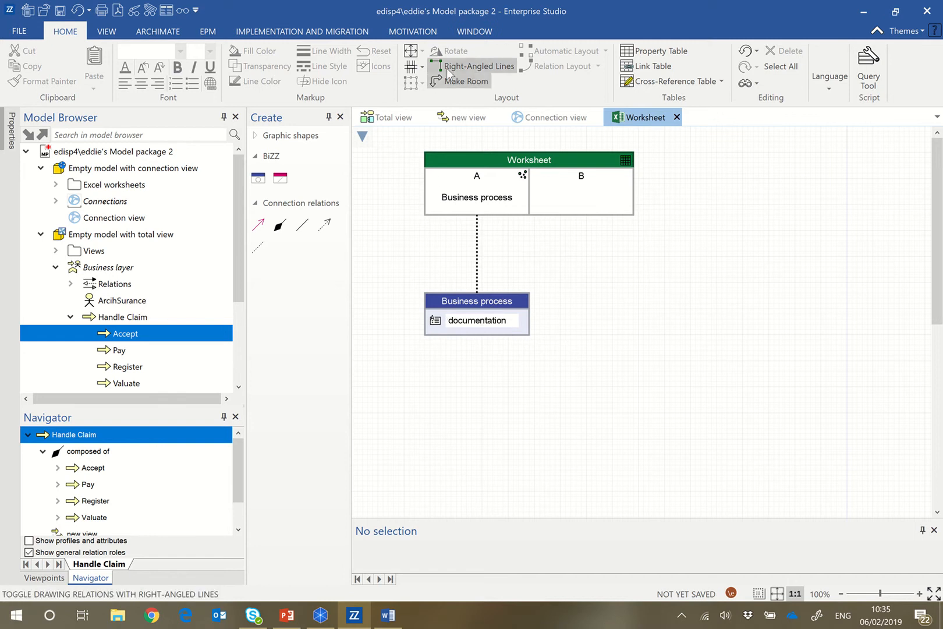
Connect the Business process object's documentation attribute to column B of the worksheet.
left_click(505, 324)
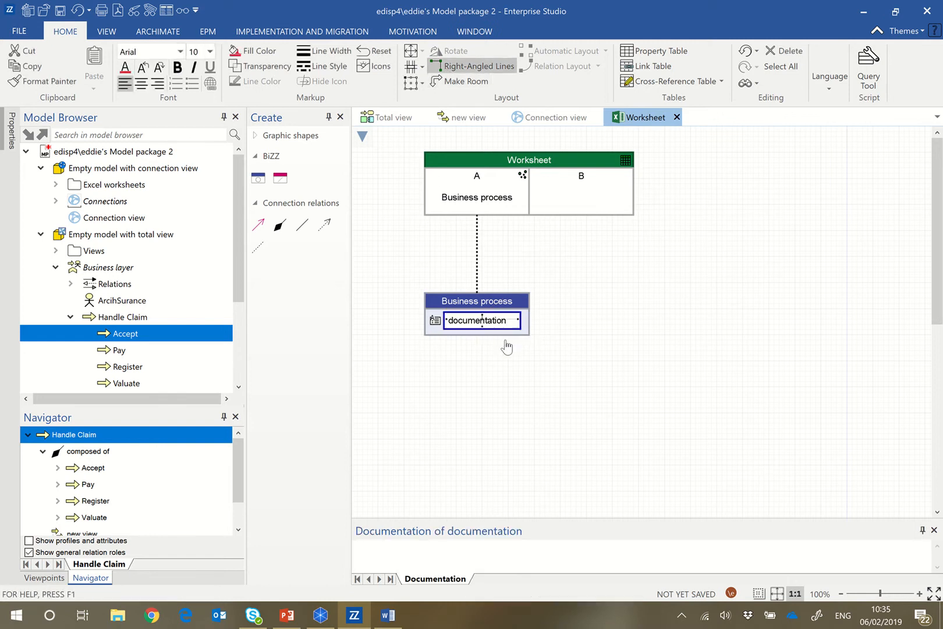
left_click(508, 343)
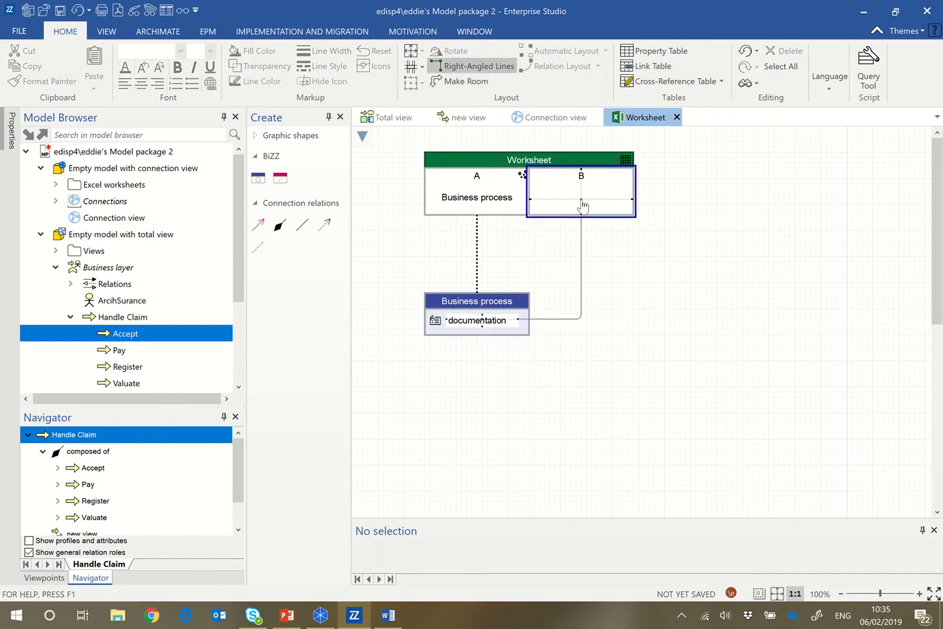
left_click(582, 205)
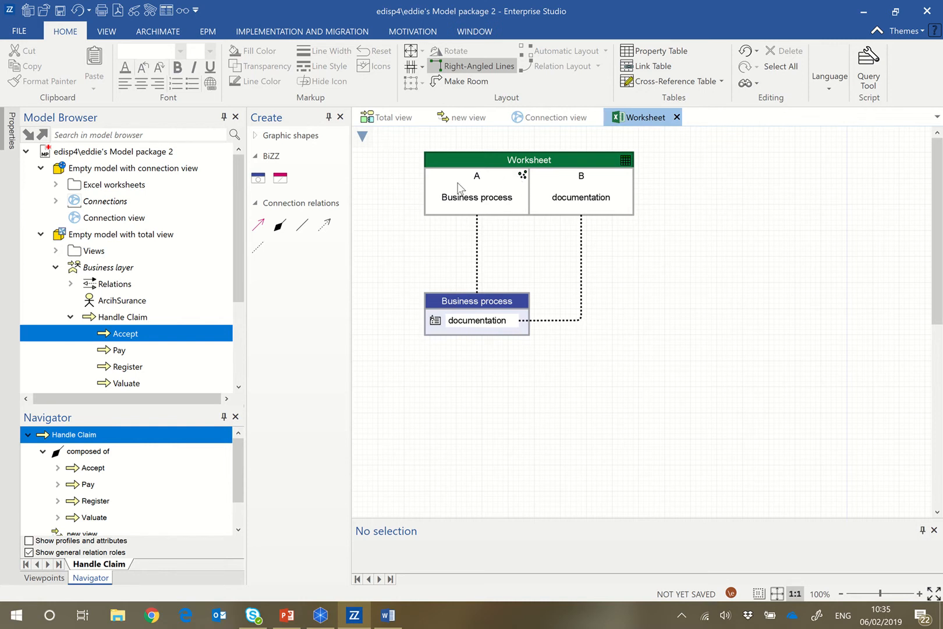
Check the worksheet definition for errors and warnings, and close the resulting messages.
left_click(364, 140)
left_click(362, 159)
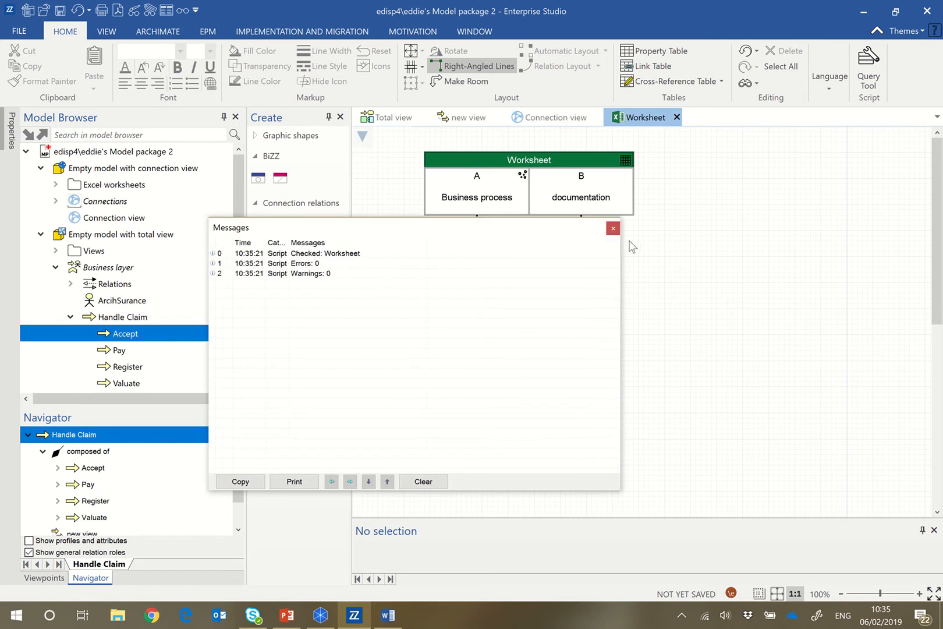
left_click(614, 229)
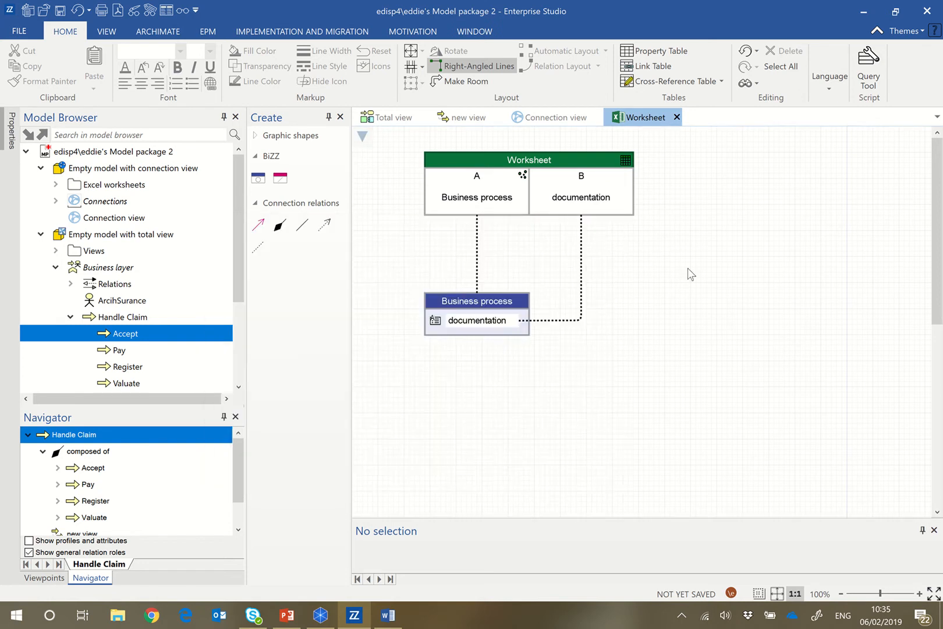
Export the Excel object in the Connection view to Excel.xlsx on the Desktop.
left_click(565, 123)
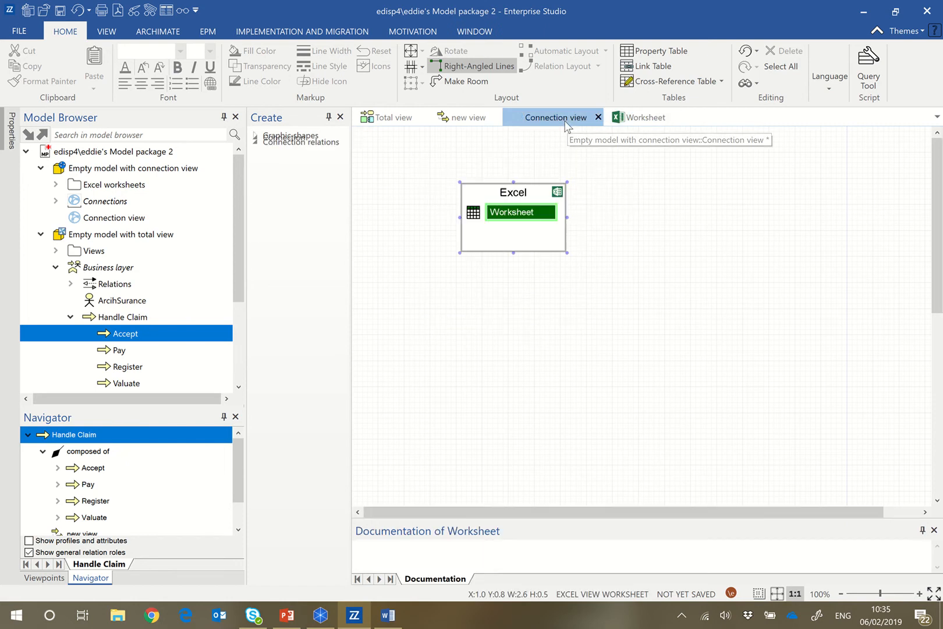
left_click(648, 278)
left_click(530, 245)
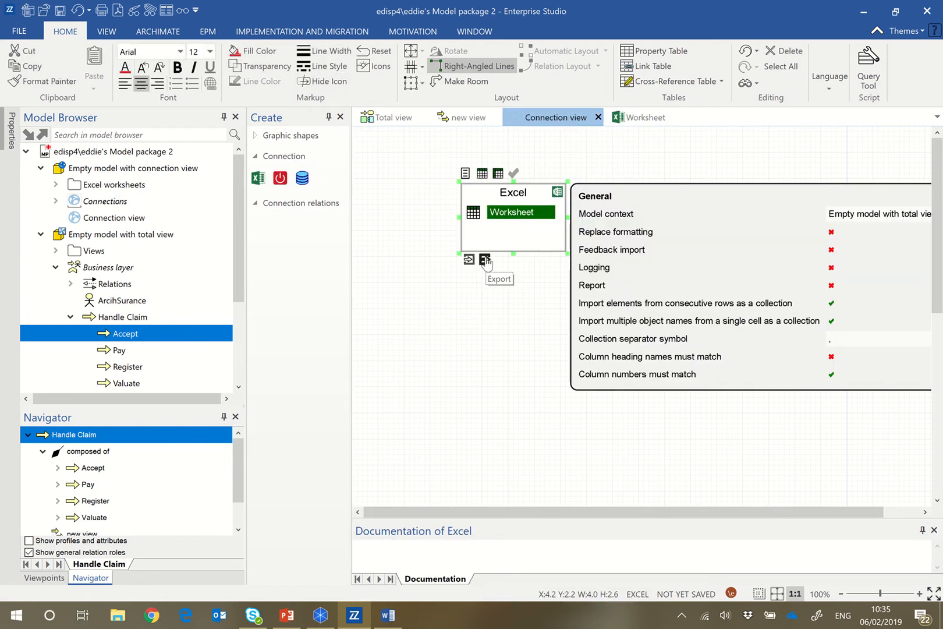
left_click(485, 260)
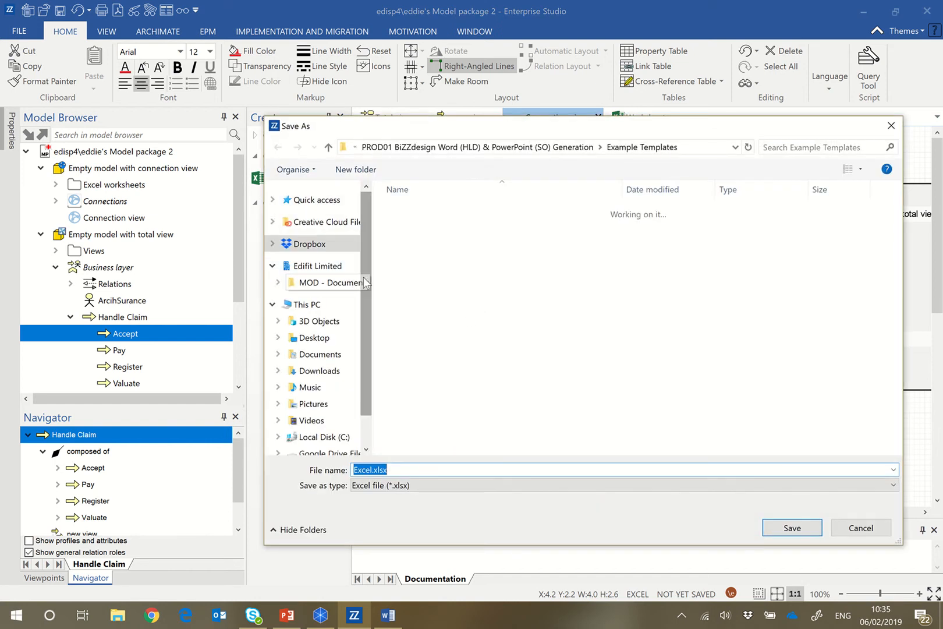
left_click(329, 343)
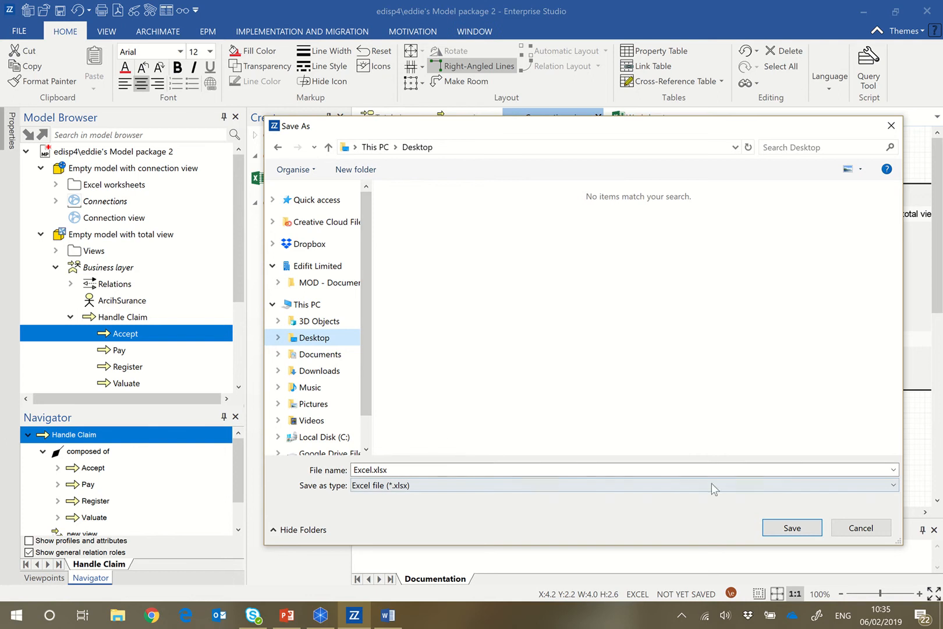
left_click(787, 528)
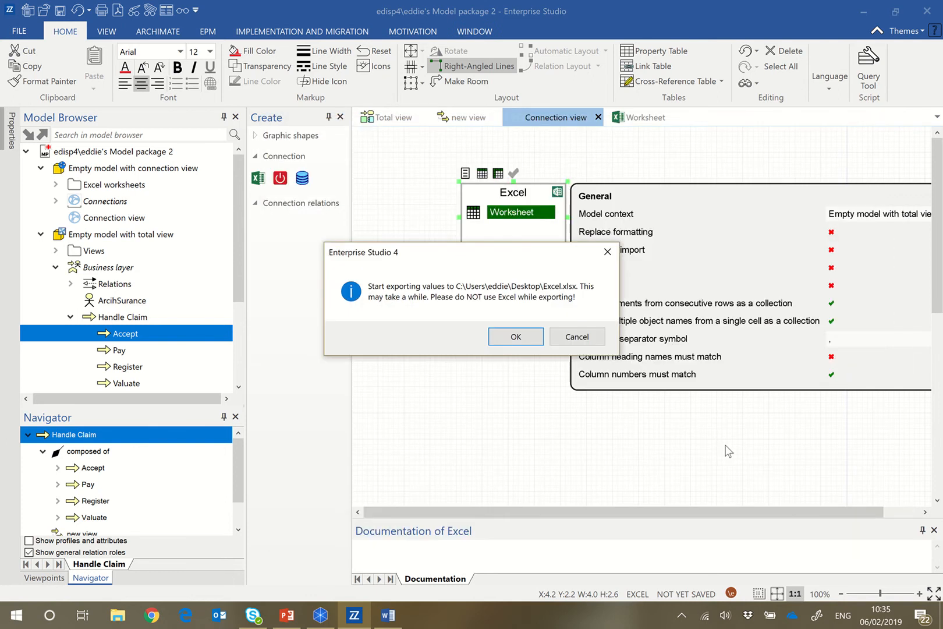
left_click(527, 338)
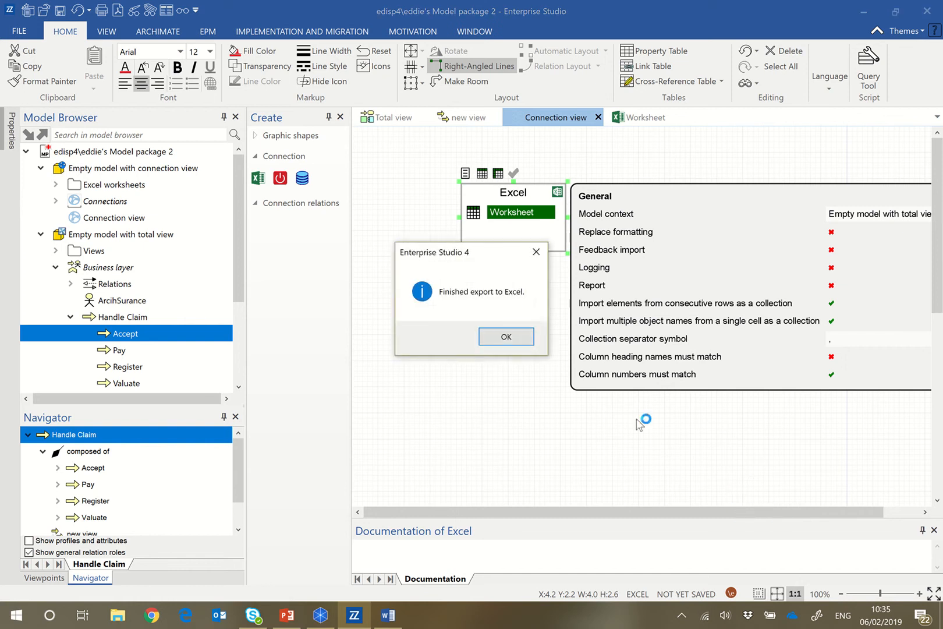
left_click(506, 337)
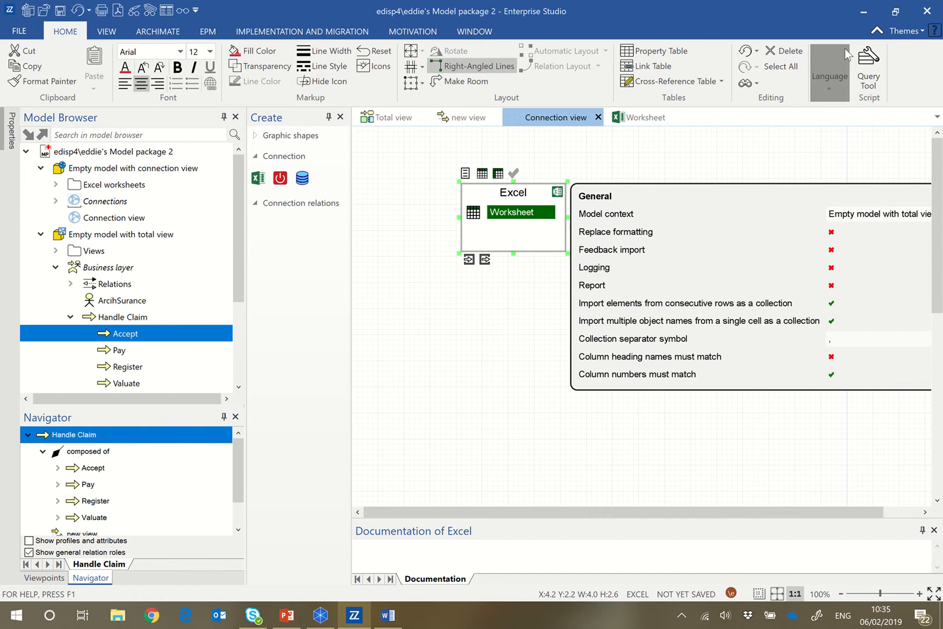
Open the exported Excel.xlsx from the desktop in Excel and maximize its window.
left_click(862, 12)
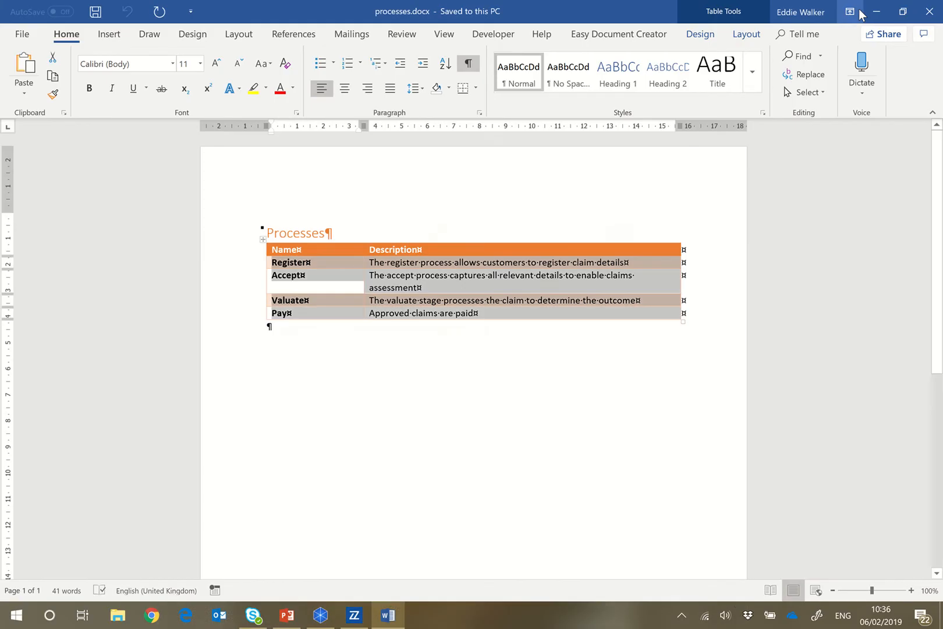
left_click(862, 11)
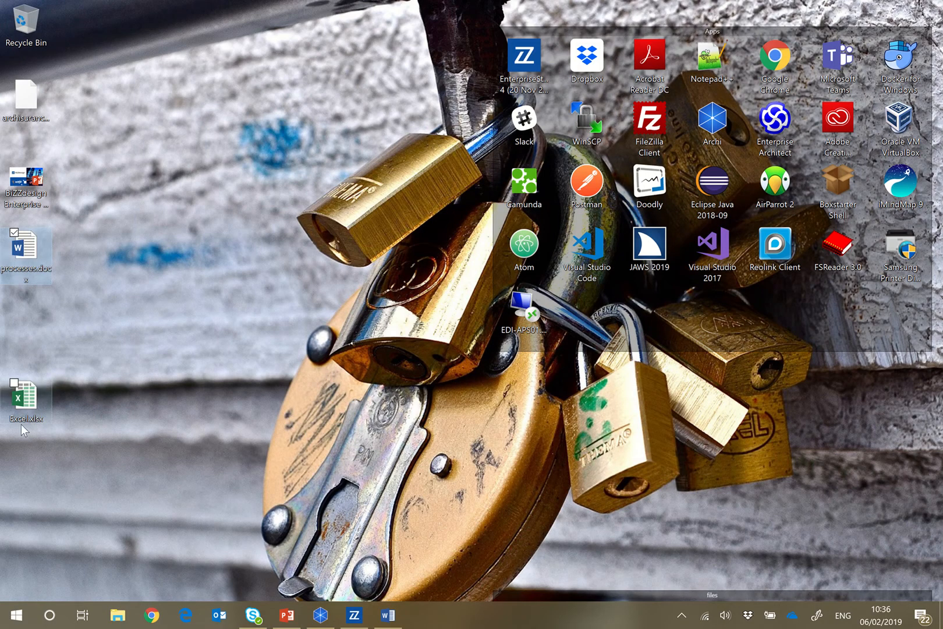
double_click(35, 407)
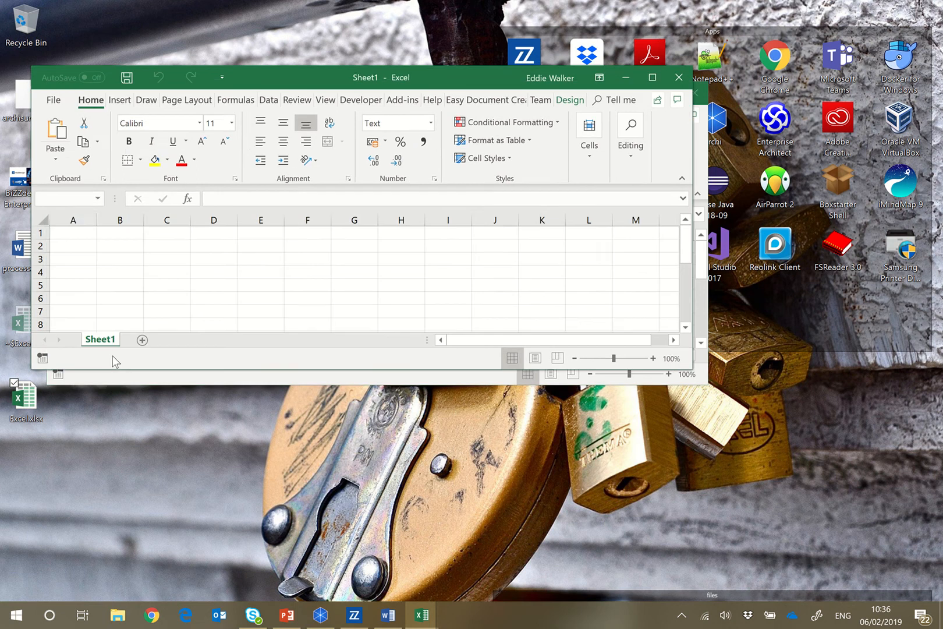
key("alt+Tab")
key("Tab")
key("Tab")
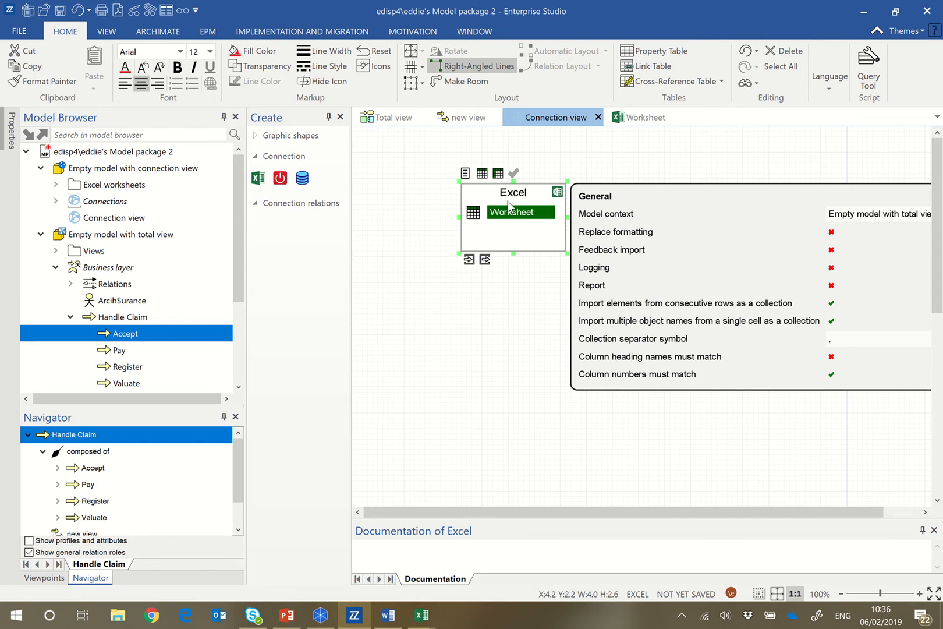
key("alt+Tab")
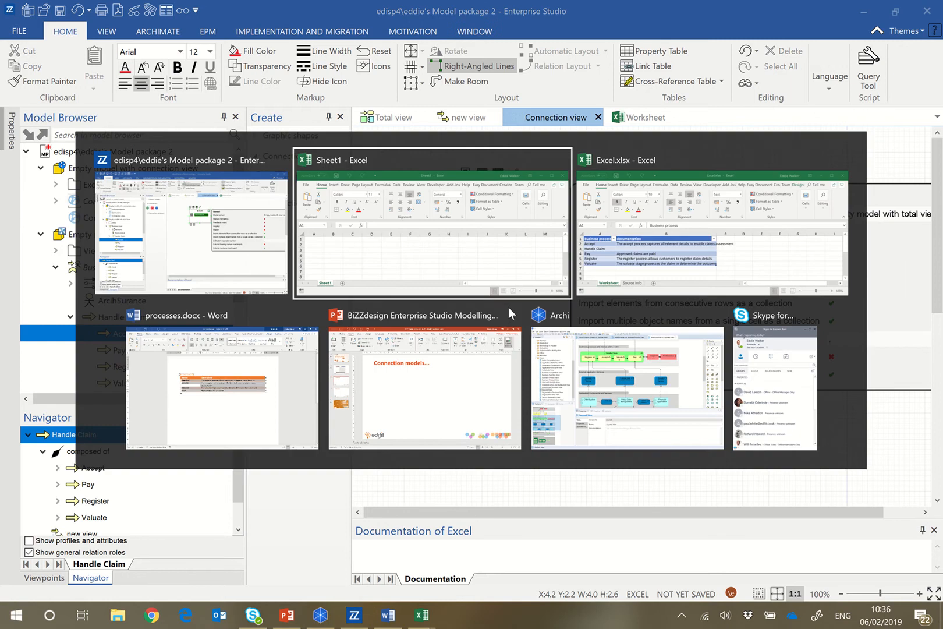
key("alt+Tab")
left_click(666, 95)
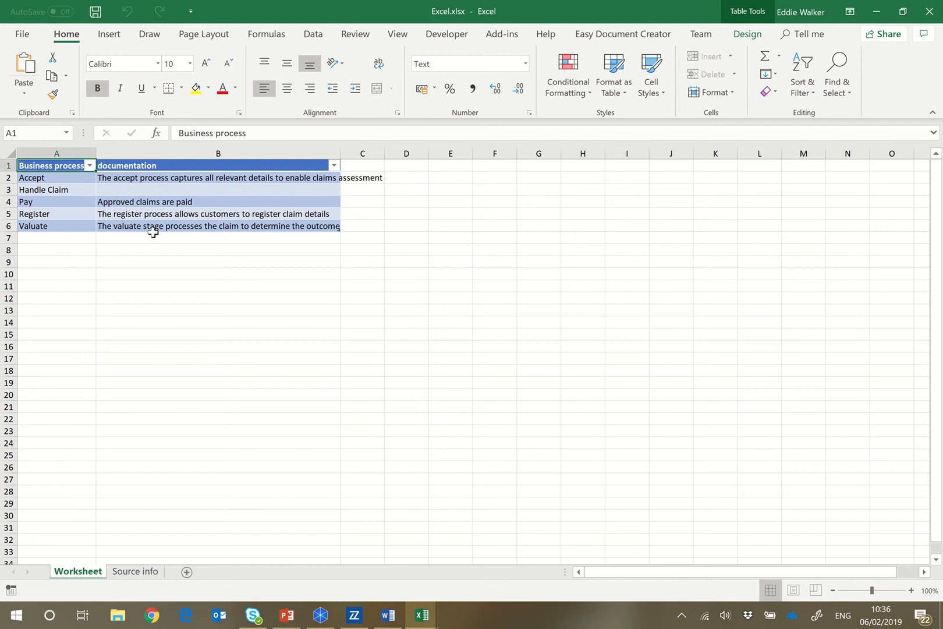
Enter "this is the desc" as the documentation of Handle Claim in cell B3.
left_click(189, 189)
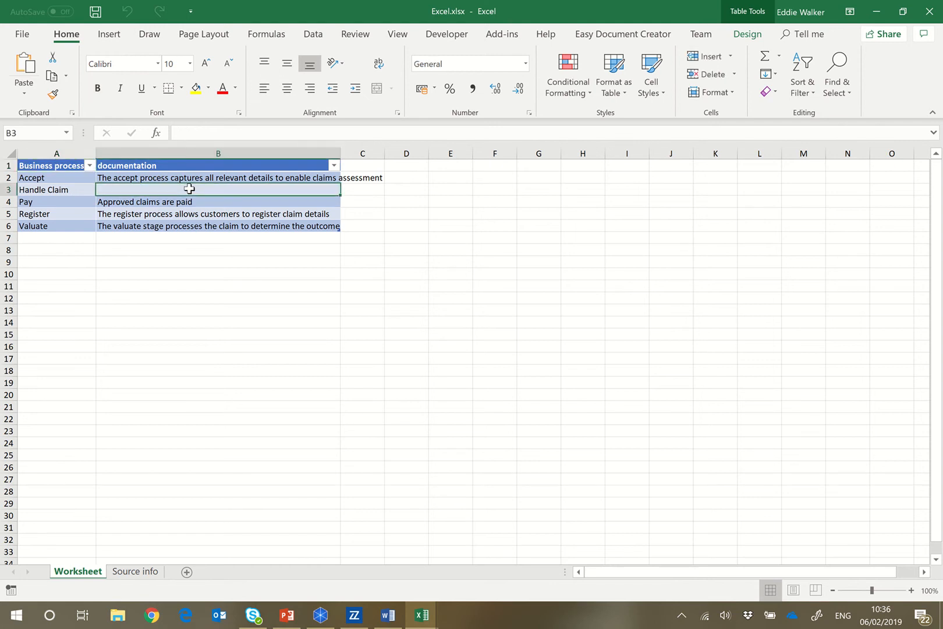
type("thi")
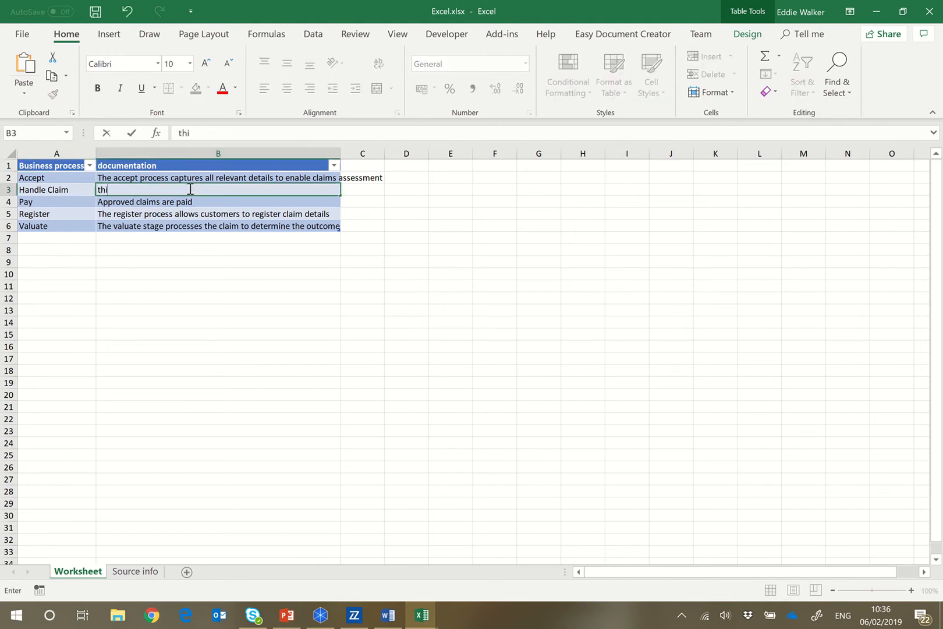
type("s")
type("is the desc")
key("ctrl+Return")
key("Down")
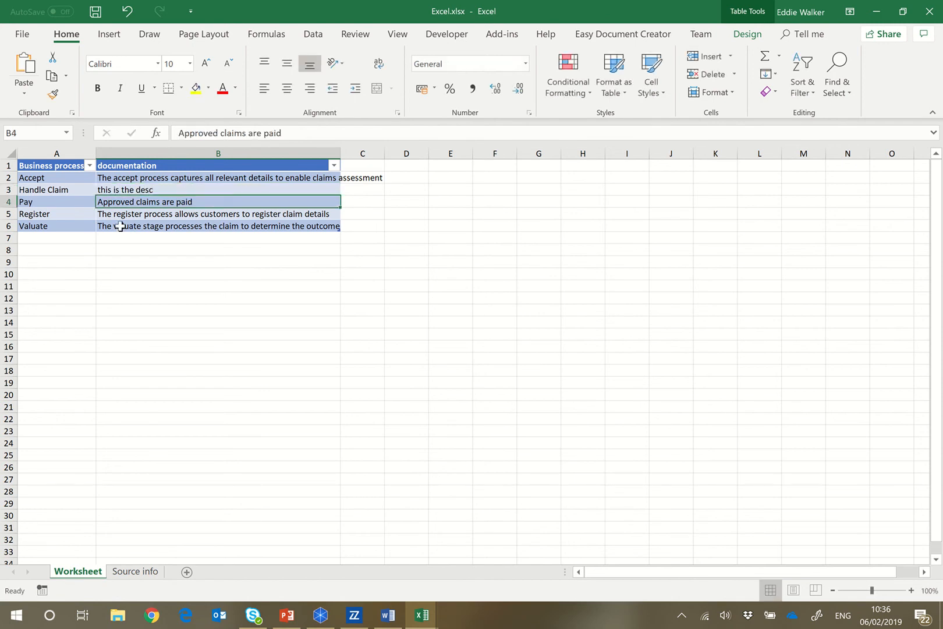
Add a business process called "New process" in cell A7 and save the workbook.
left_click(86, 240)
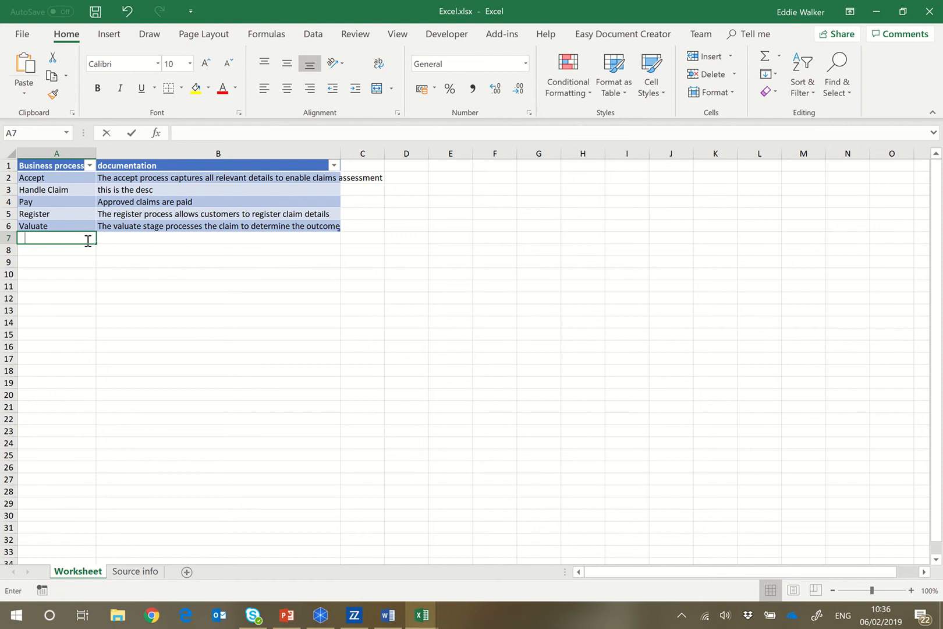
type("New process")
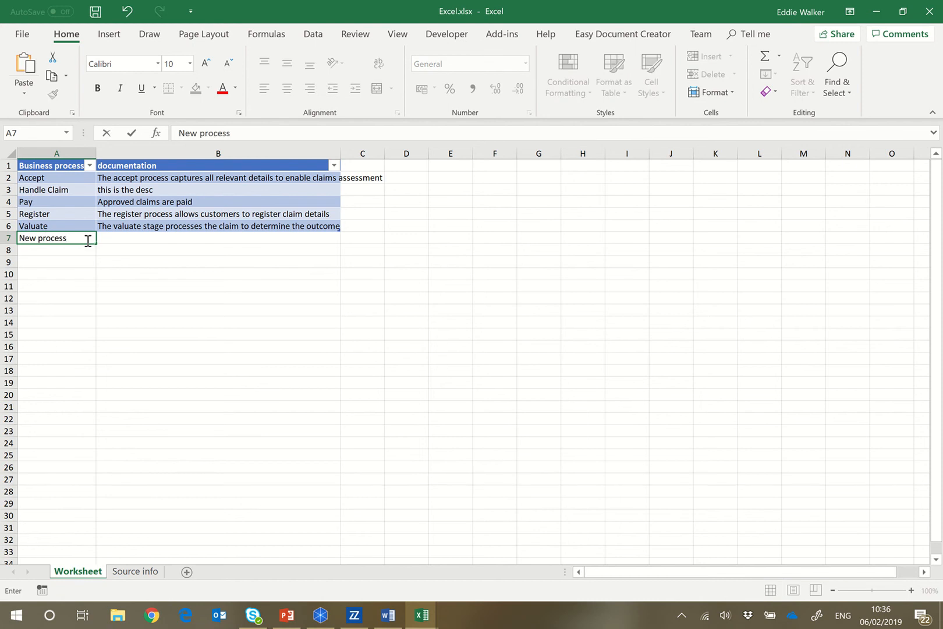
left_click(107, 273)
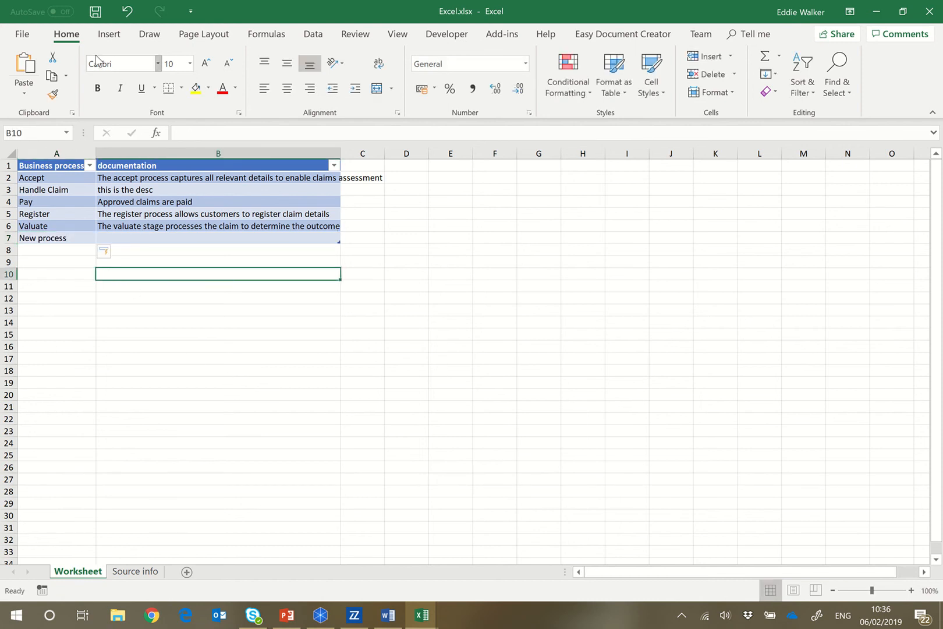
left_click(96, 11)
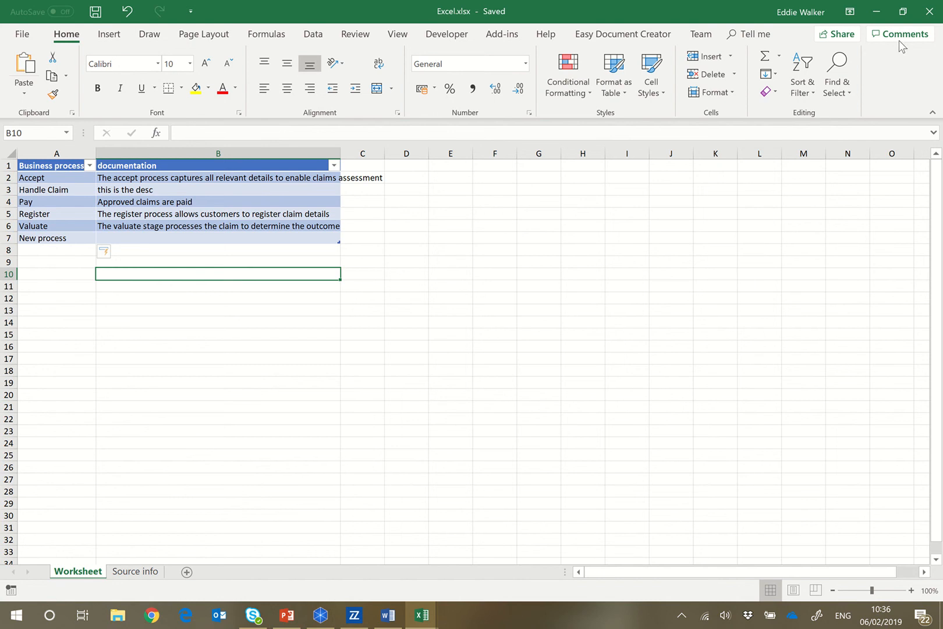
Close Excel.xlsx and discard the blank Sheet1 workbook without saving to return to Enterprise Studio.
left_click(927, 11)
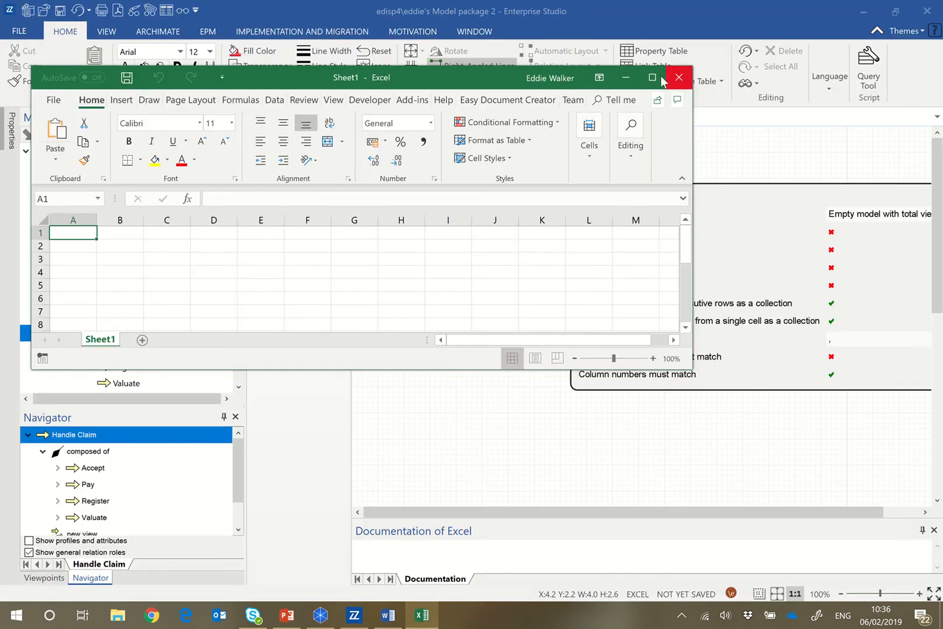
left_click(679, 78)
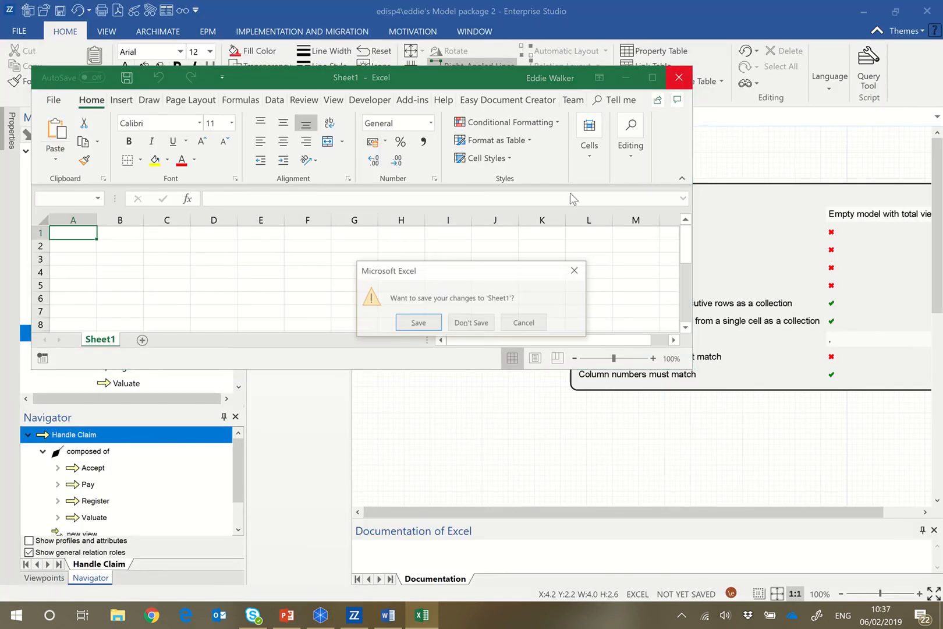
left_click(471, 322)
Import the edited Excel.xlsx from the Desktop into the model through the Excel object.
left_click(482, 402)
left_click(494, 247)
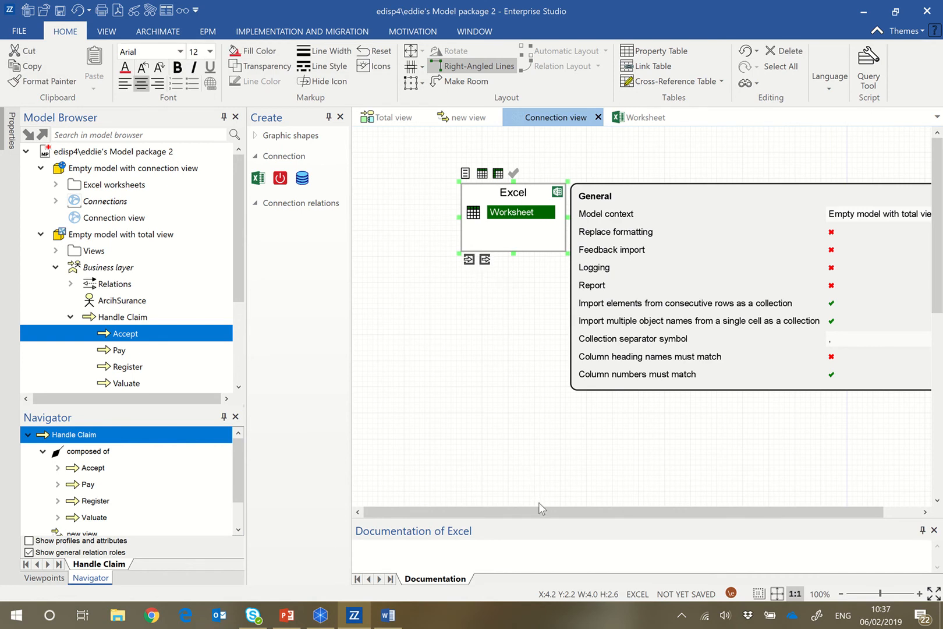
left_click_drag(570, 513, 612, 514)
left_click(916, 183)
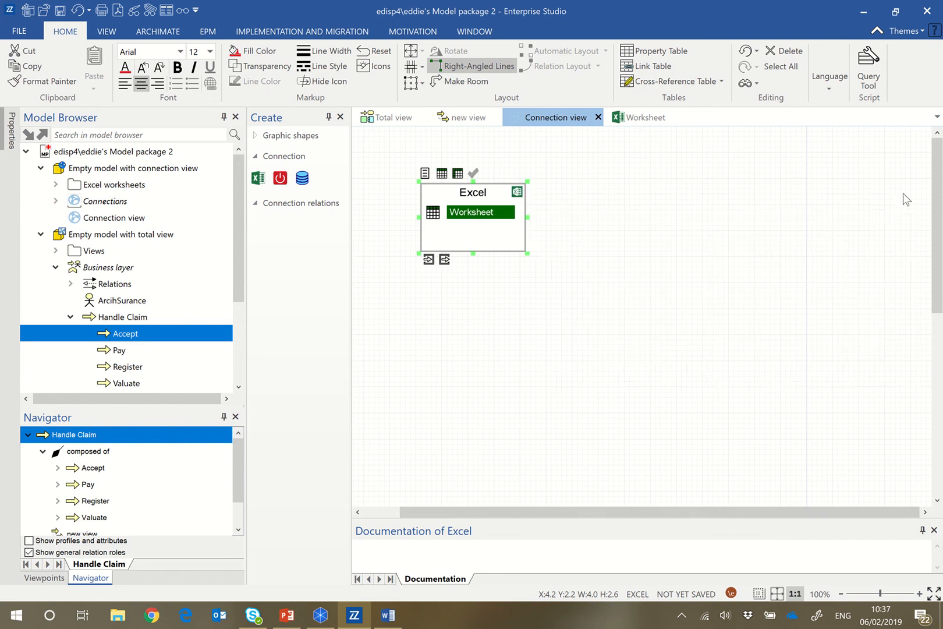
left_click(428, 259)
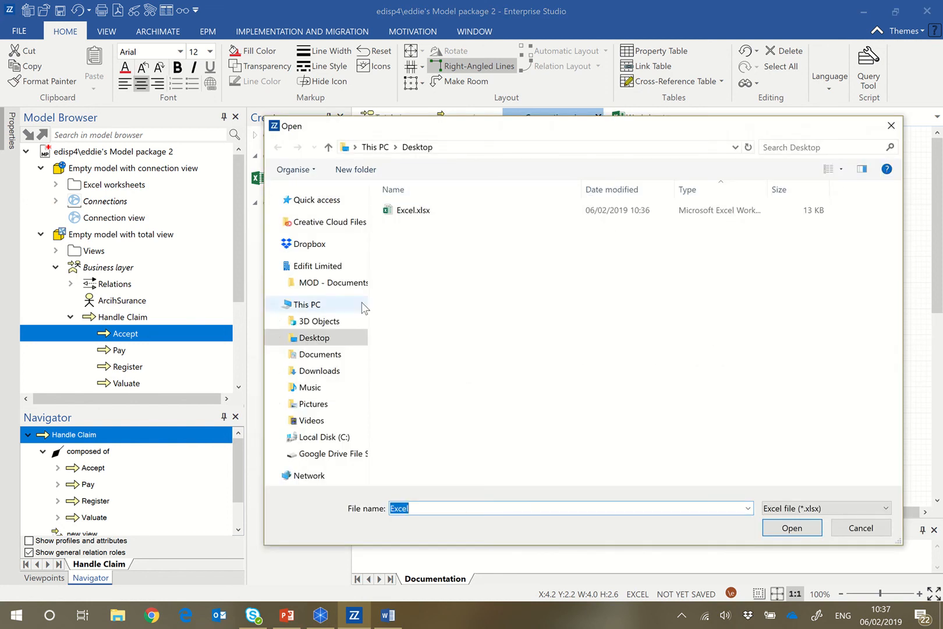
left_click(404, 210)
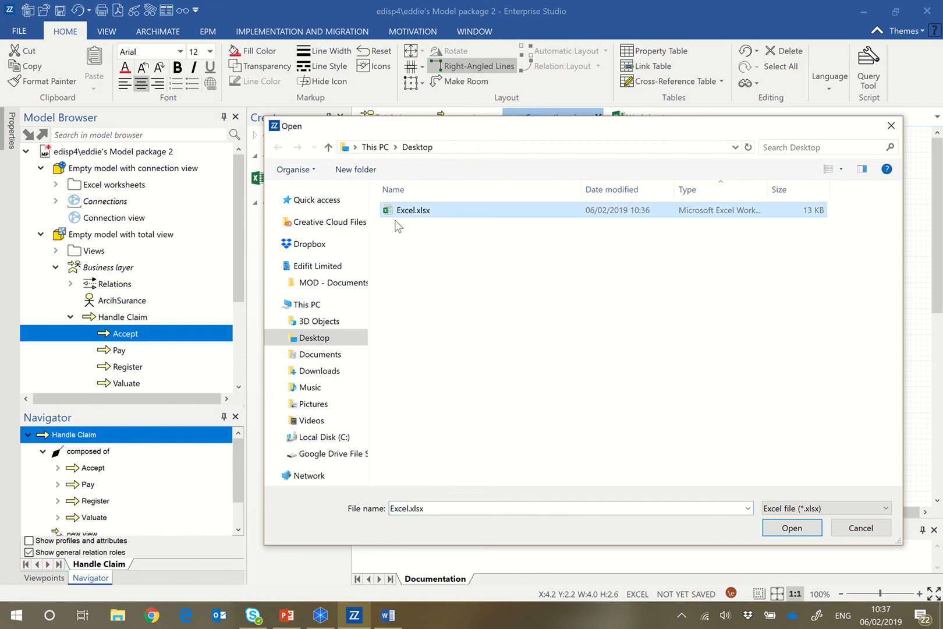
left_click(782, 527)
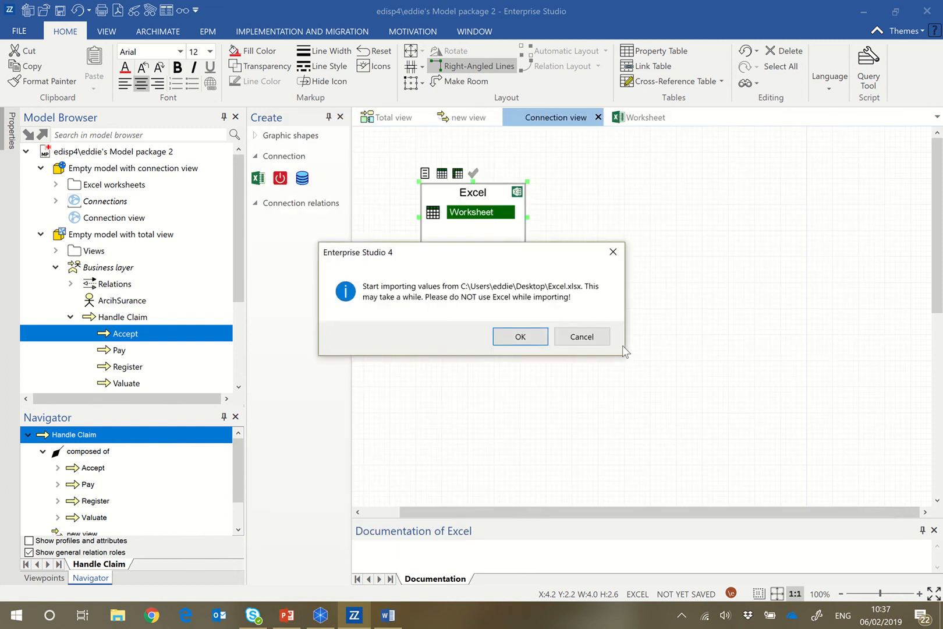
left_click(515, 336)
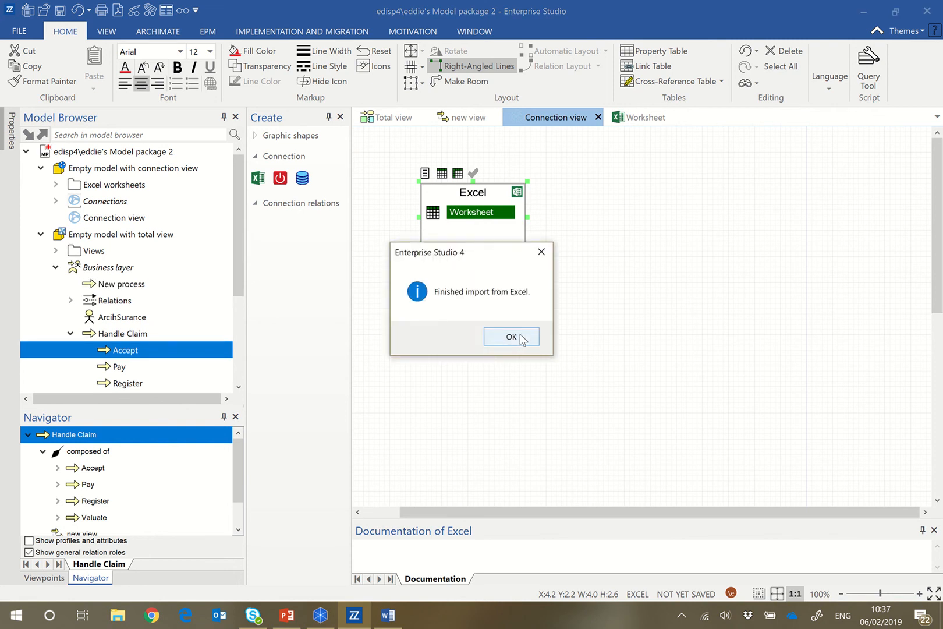
left_click(522, 340)
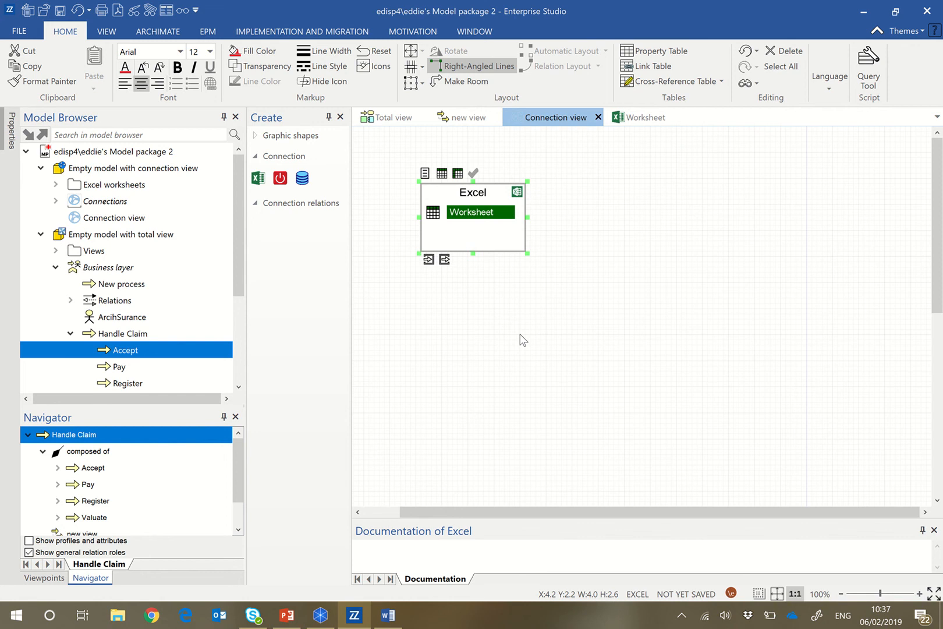
Inspect the imported New process in the business layer and the documentation of Handle Claim in the new view.
left_click(95, 286)
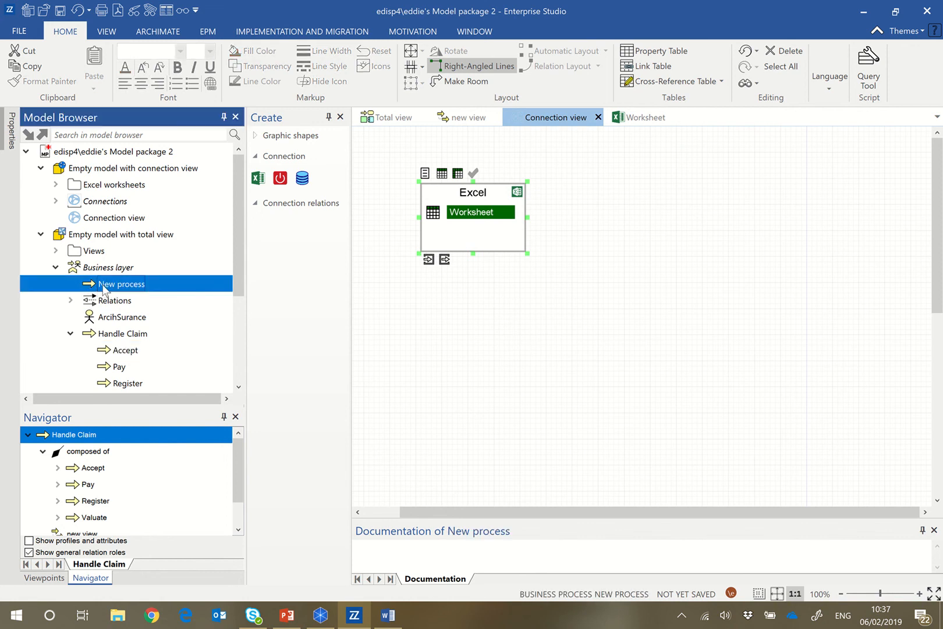
left_click(464, 117)
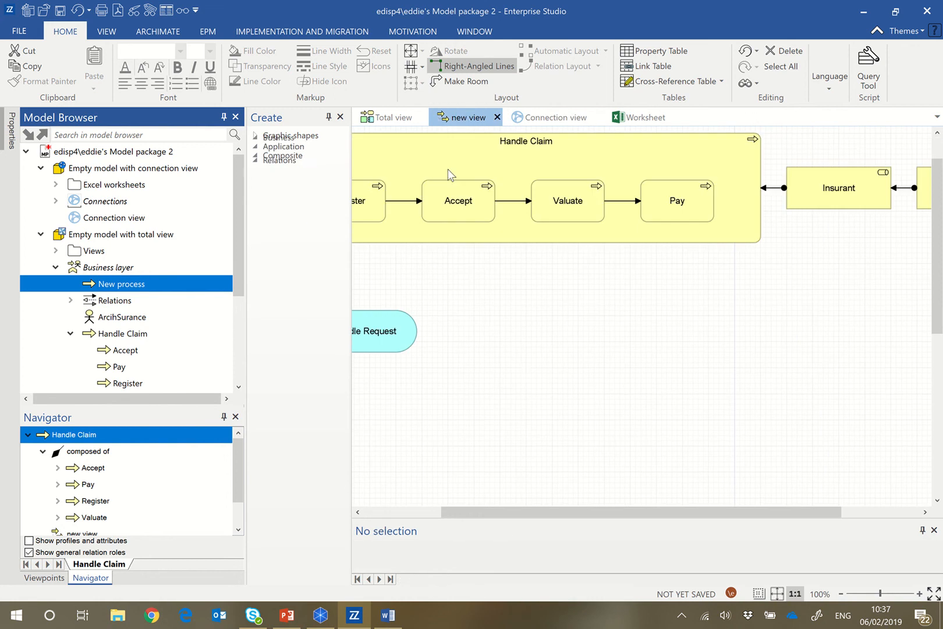
left_click(502, 146)
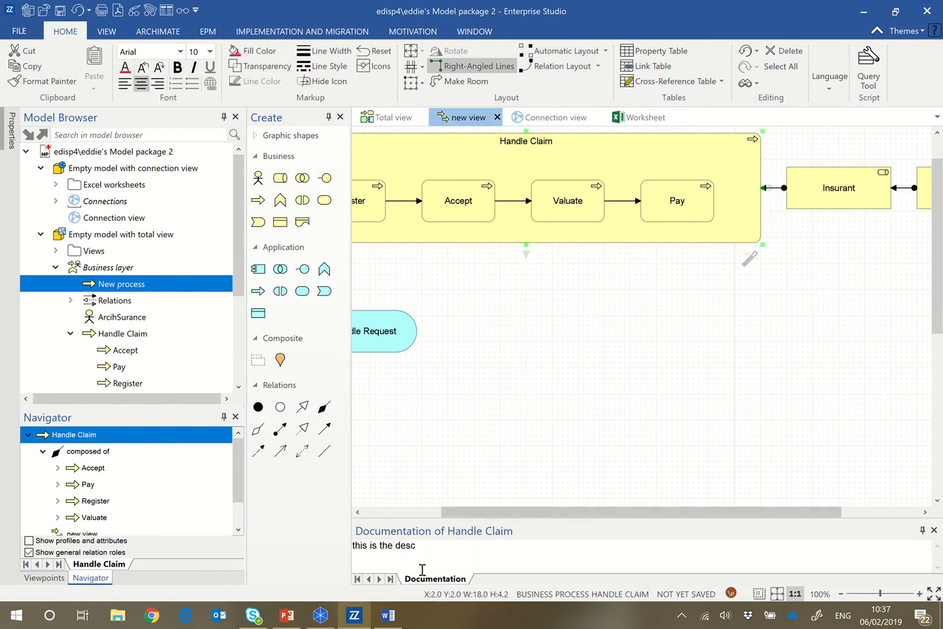
left_click_drag(432, 547, 350, 545)
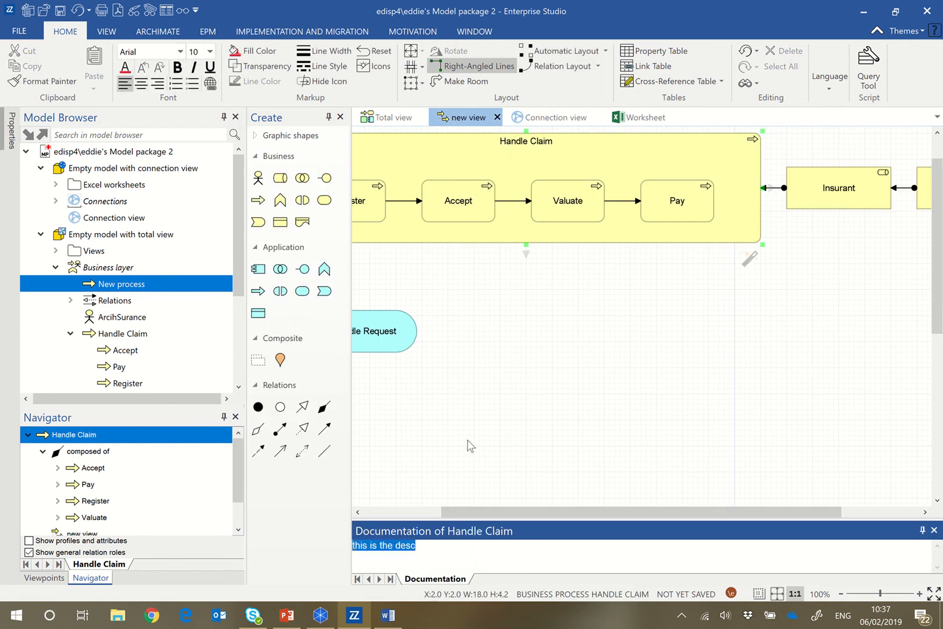